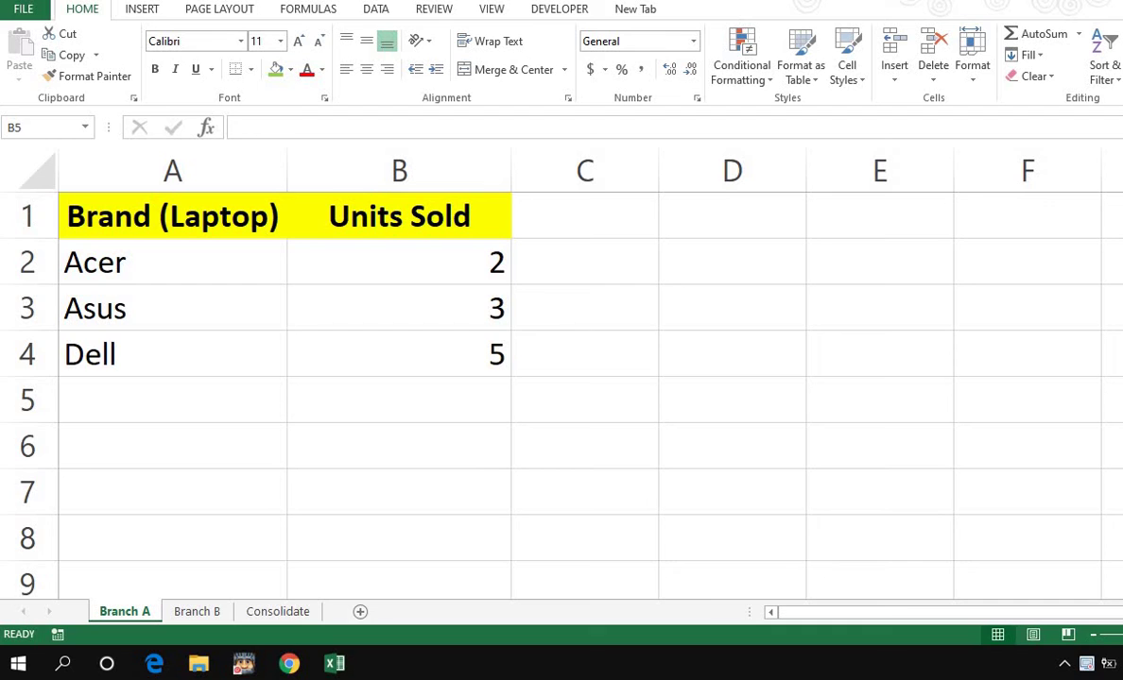
- Compare Acer's units value on Branch A (2) with Branch B
left_click(29, 262)
left_click(115, 262)
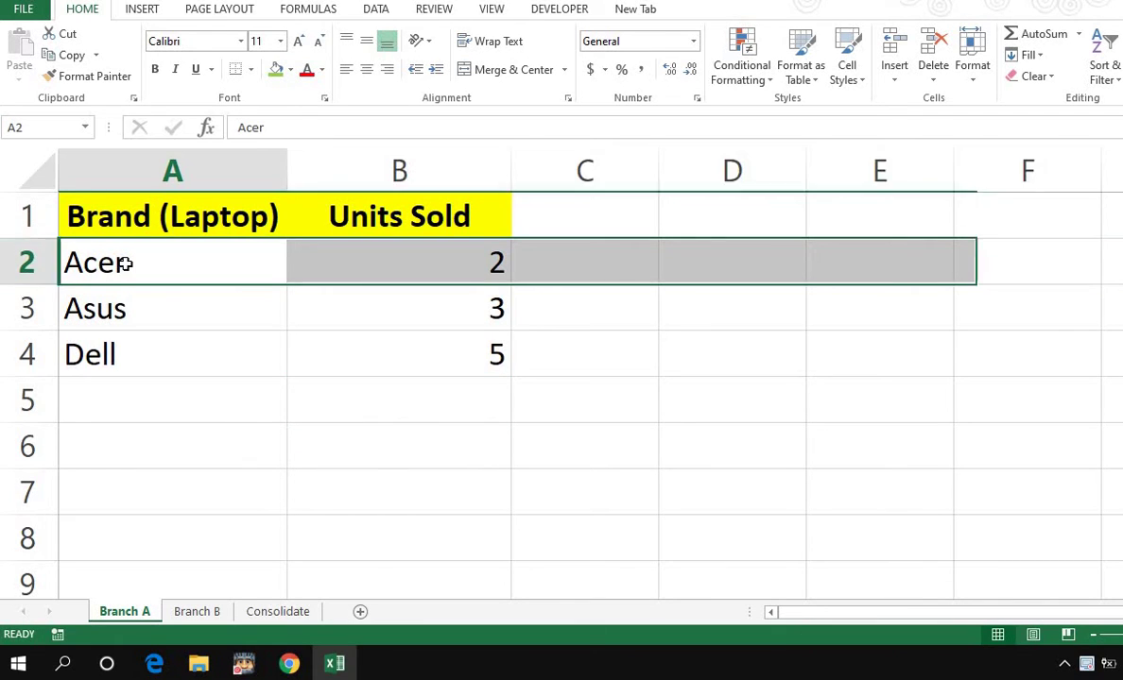
left_click(434, 275)
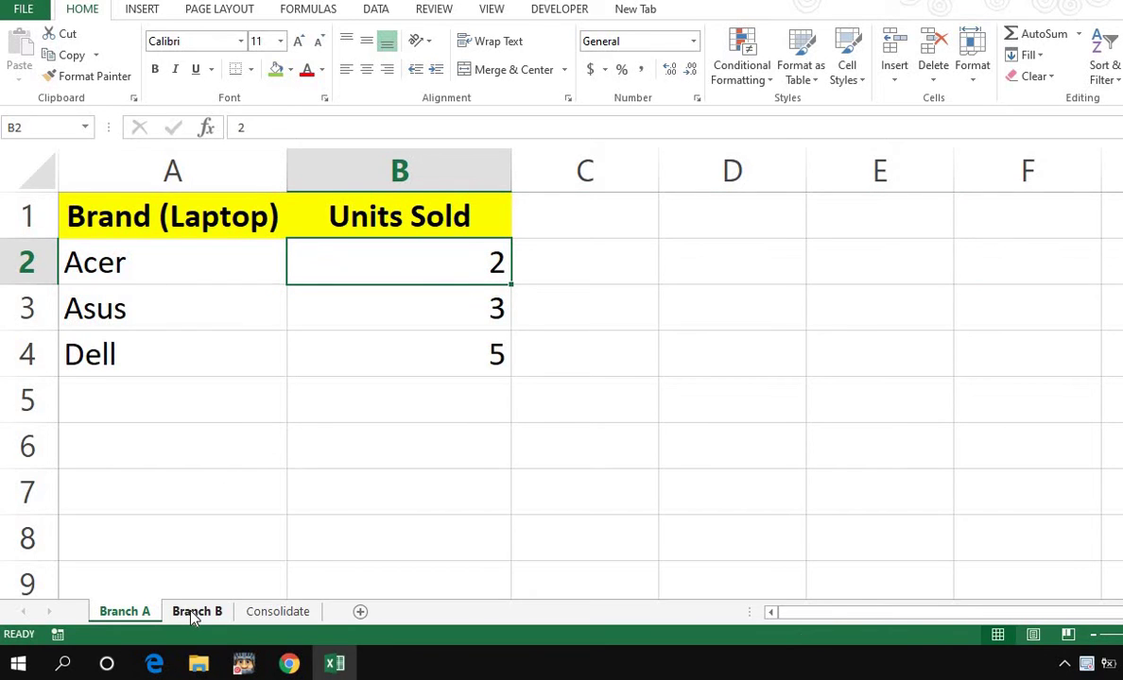
left_click(189, 613)
left_click_drag(120, 262, 393, 275)
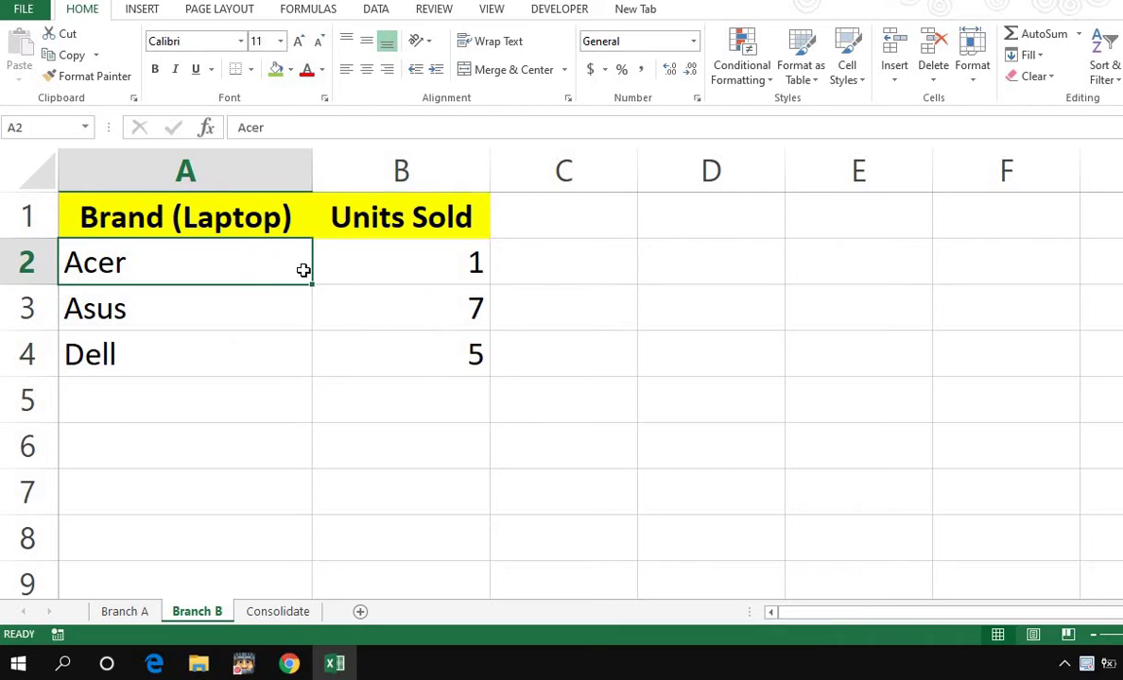
- Compare the Asus and Dell figures across Branch A and Branch B, then view Consolidate
left_click(126, 613)
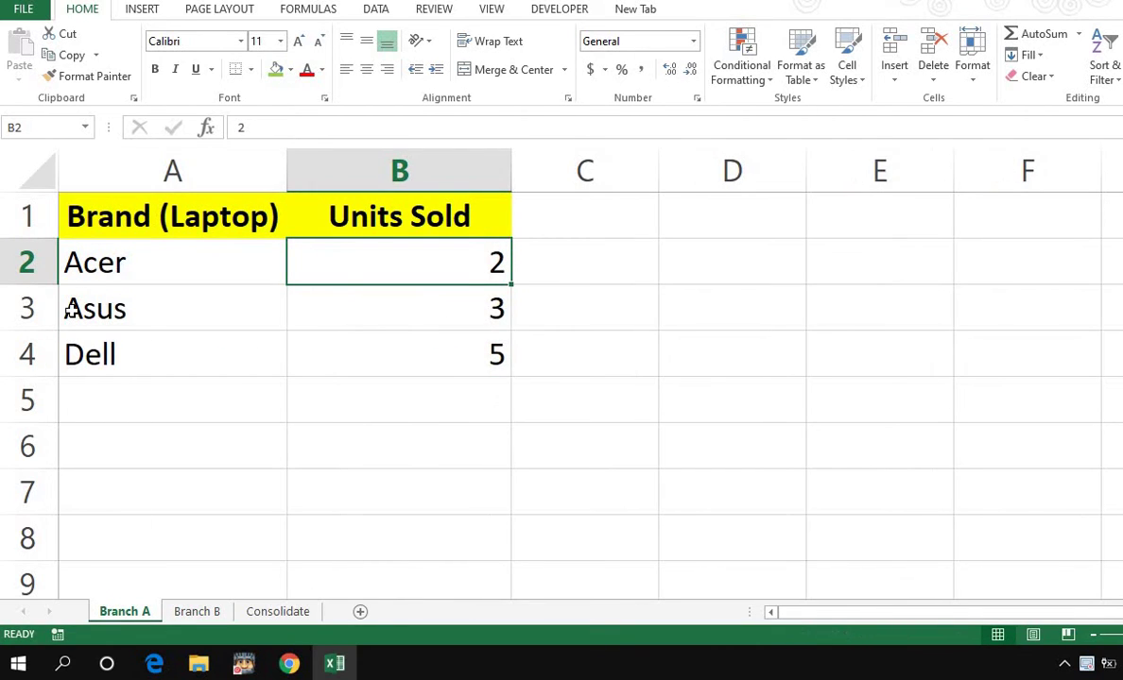
left_click_drag(74, 310, 427, 341)
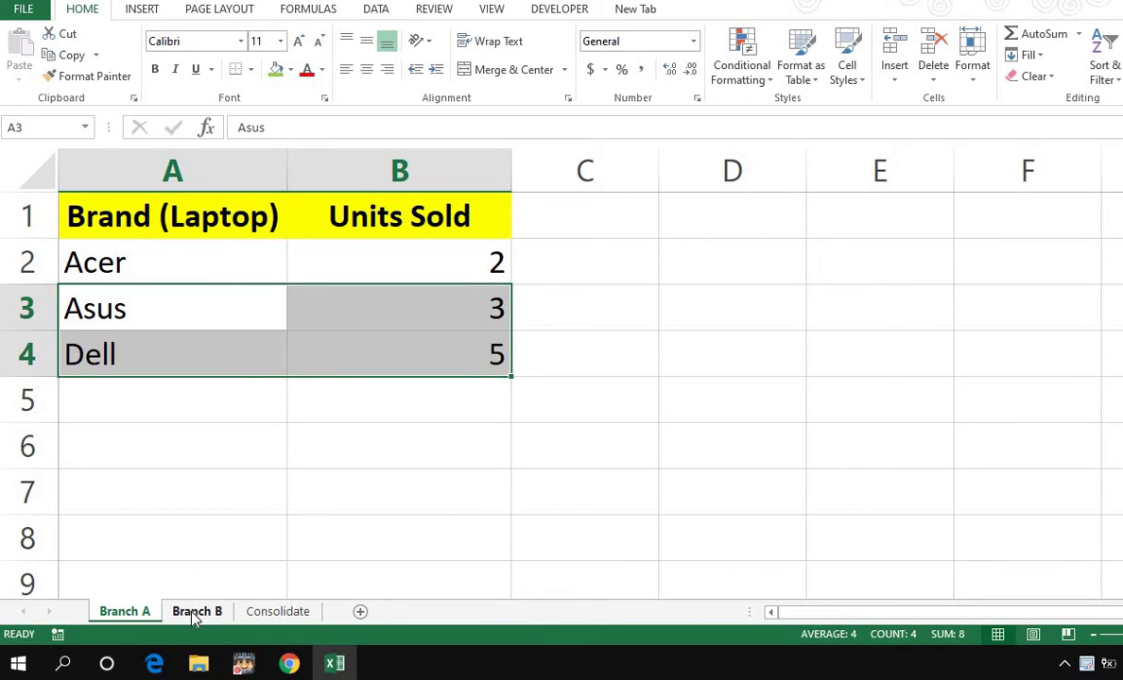
left_click(194, 613)
left_click_drag(176, 313, 397, 345)
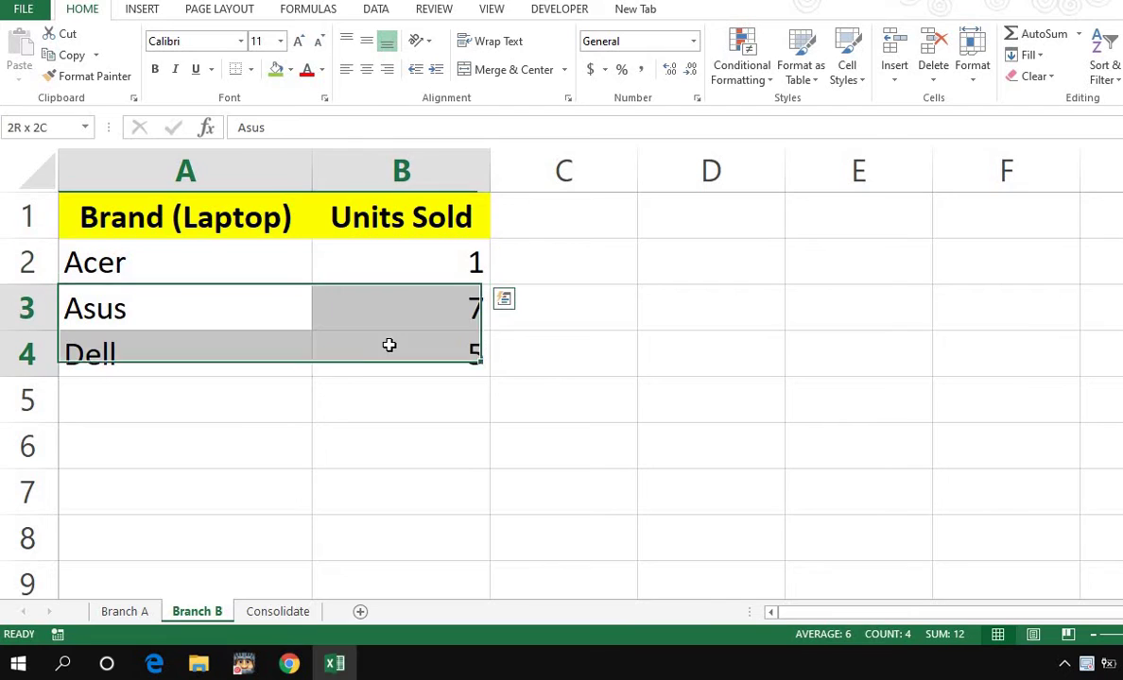
left_click(378, 450)
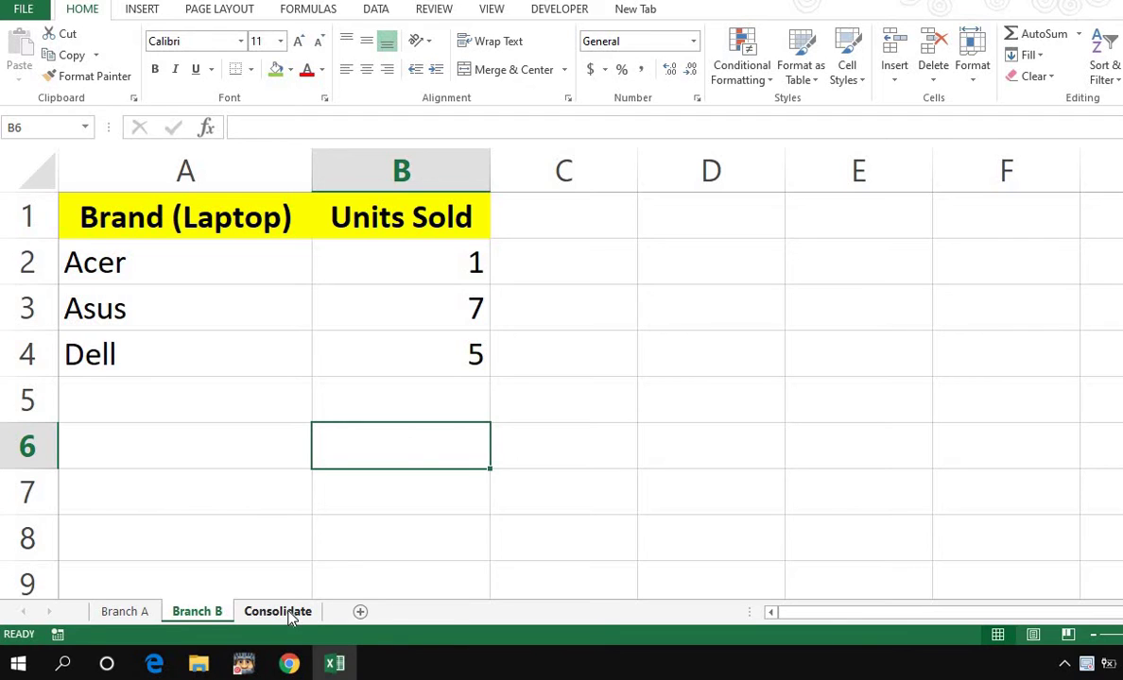
left_click(277, 612)
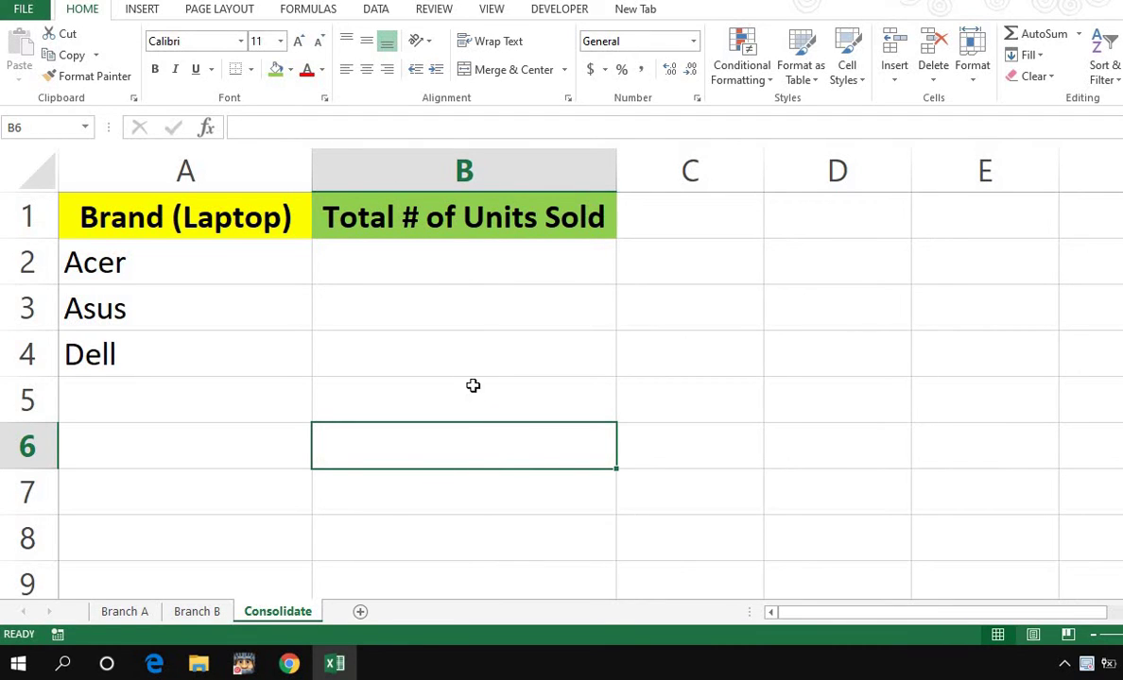
- Select cell B2 on Consolidate as the totals destination and show the Data ribbon
left_click(460, 262)
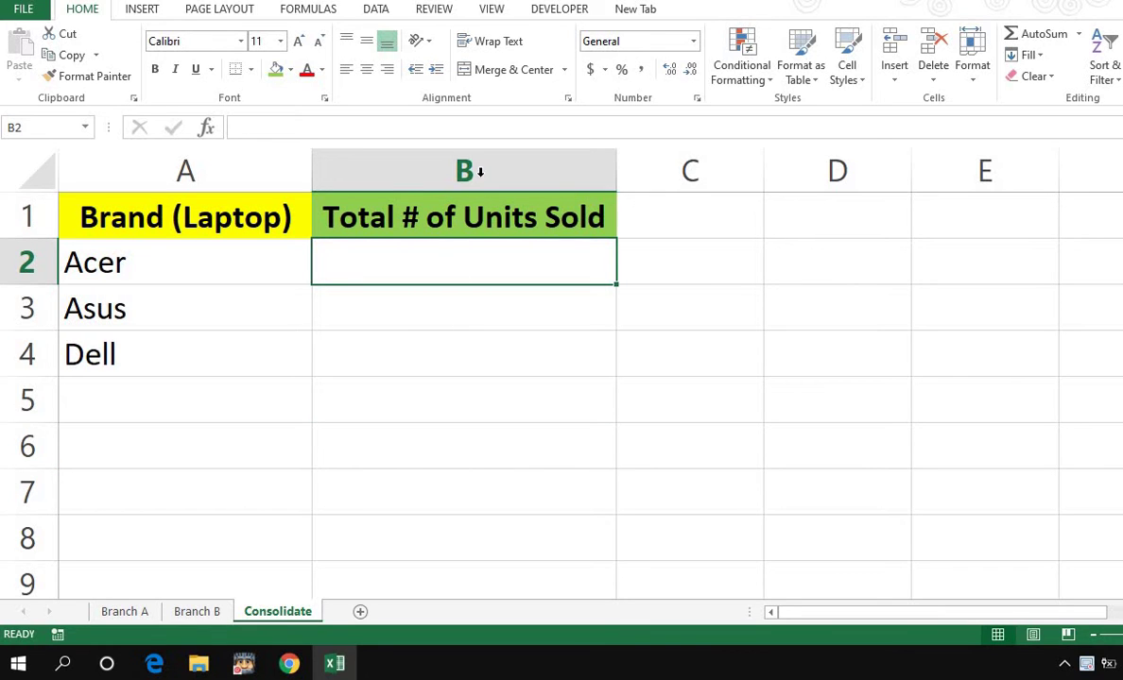
left_click(376, 10)
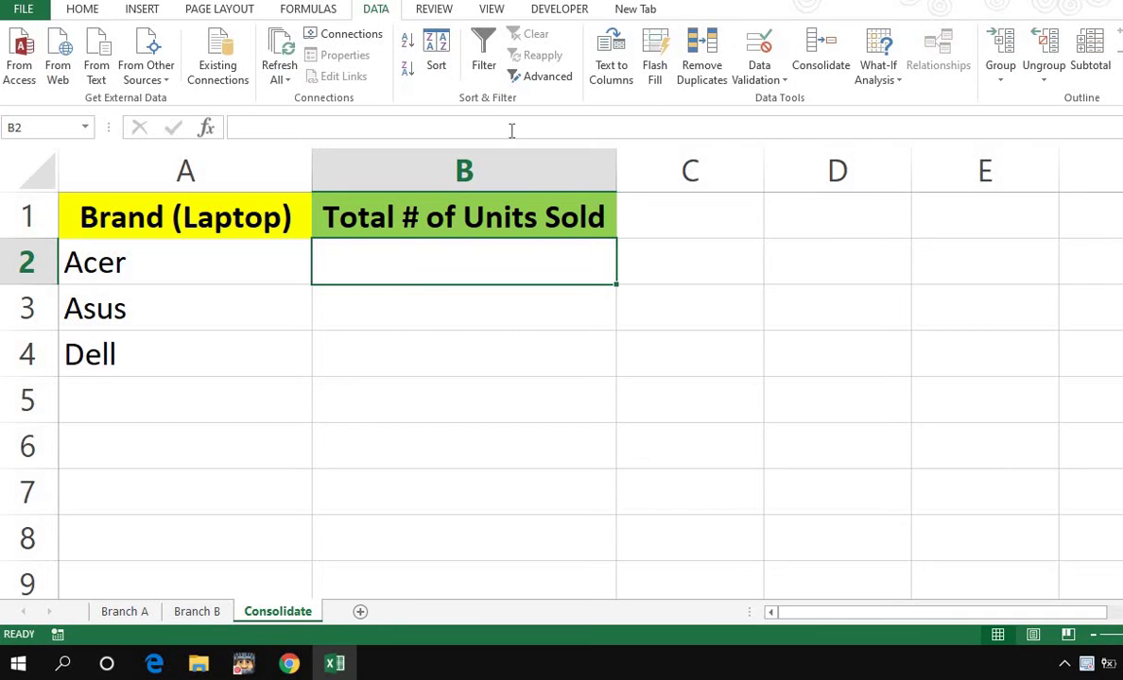
- Open the Consolidate dialog, move it aside, and keep Sum as the function
left_click(822, 57)
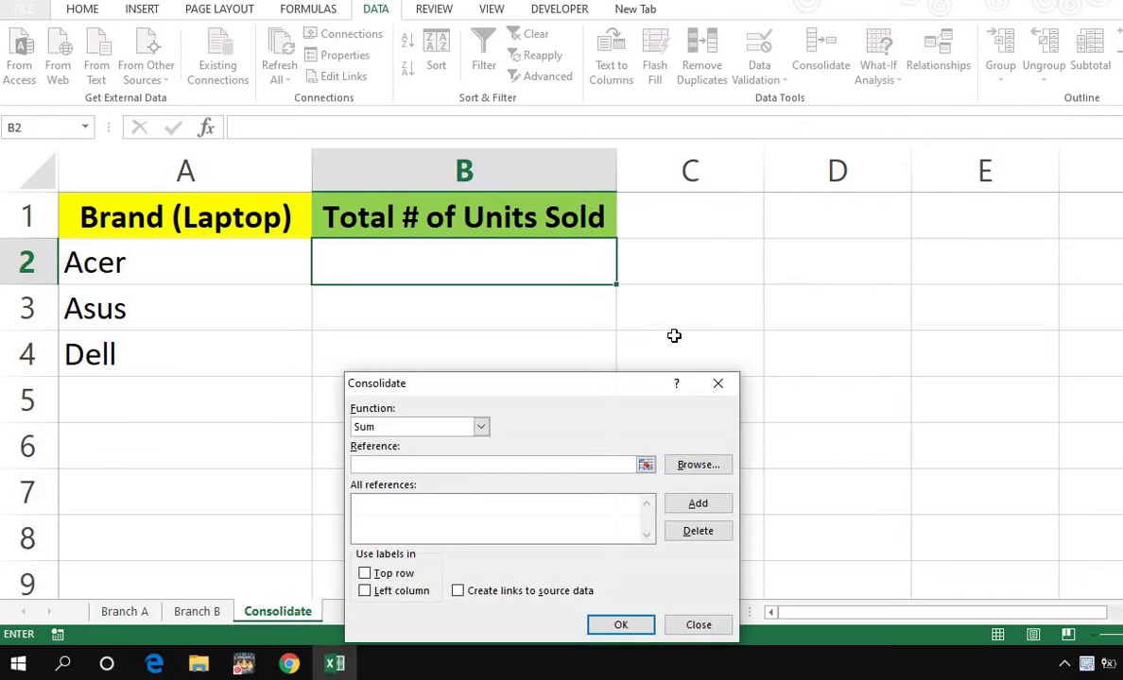
left_click_drag(611, 380, 914, 207)
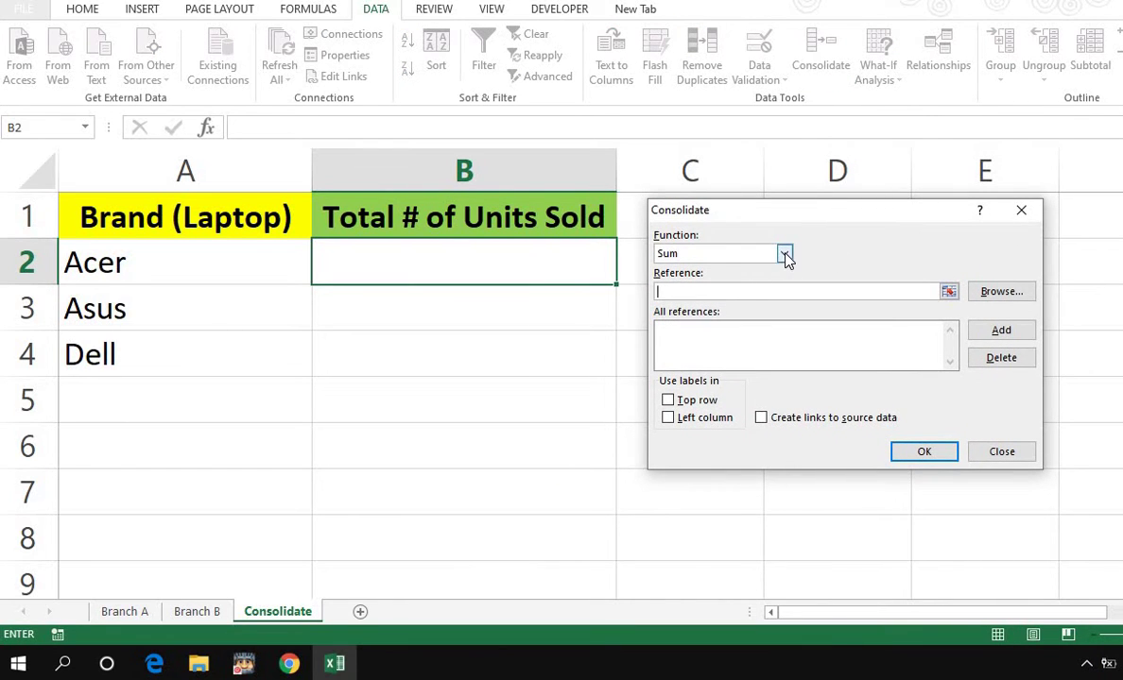
left_click(784, 255)
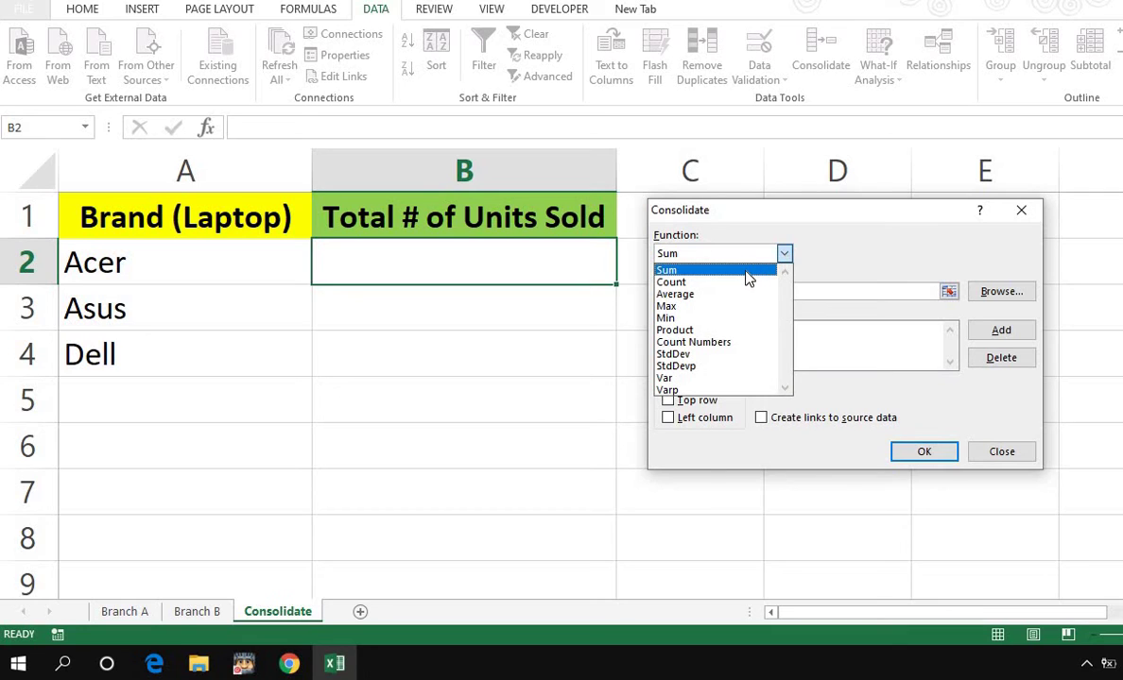
left_click(746, 272)
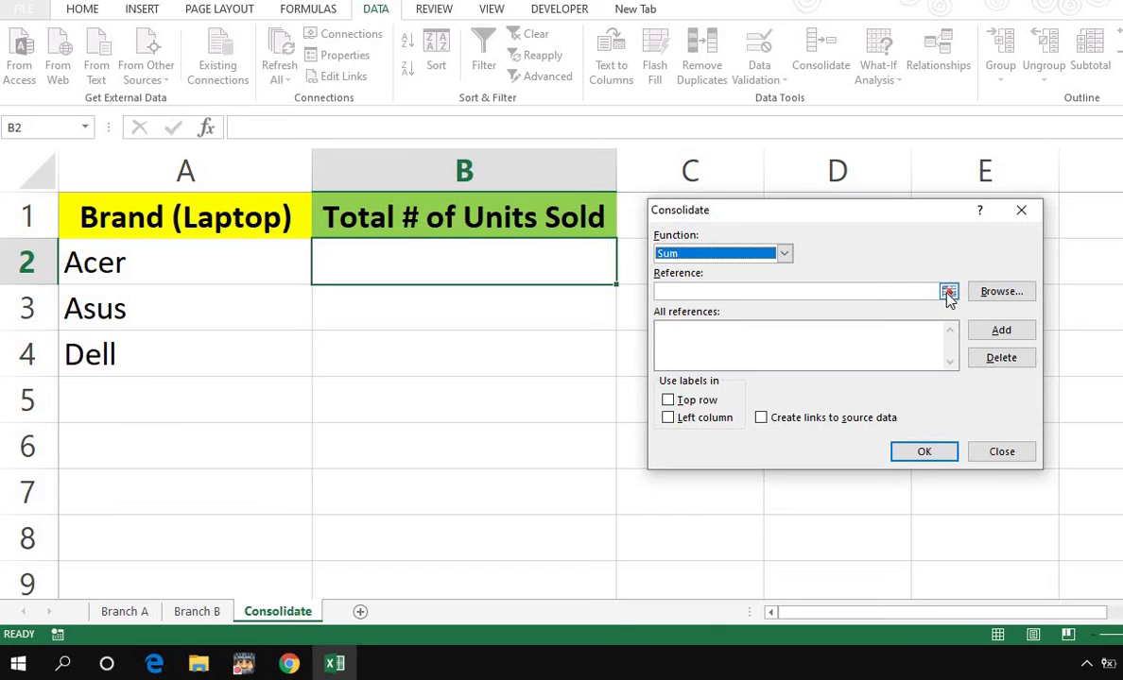
- Add 'Branch A'!$B$2:$B$4 to the consolidation references and clear the Reference box
left_click(948, 292)
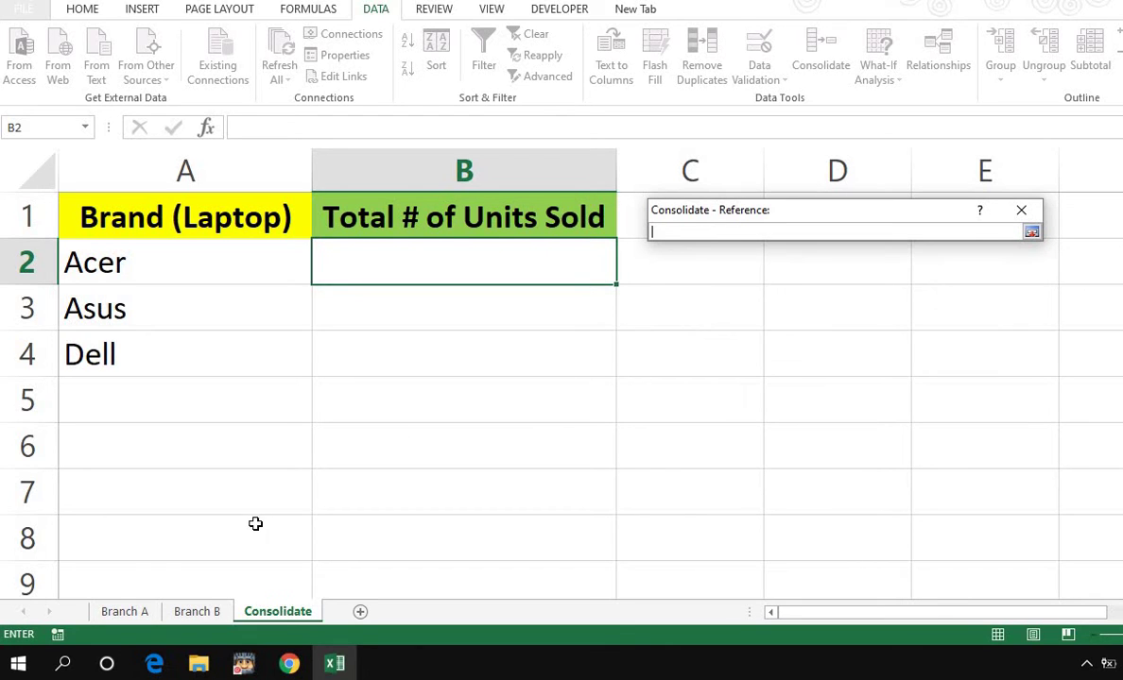
left_click(137, 612)
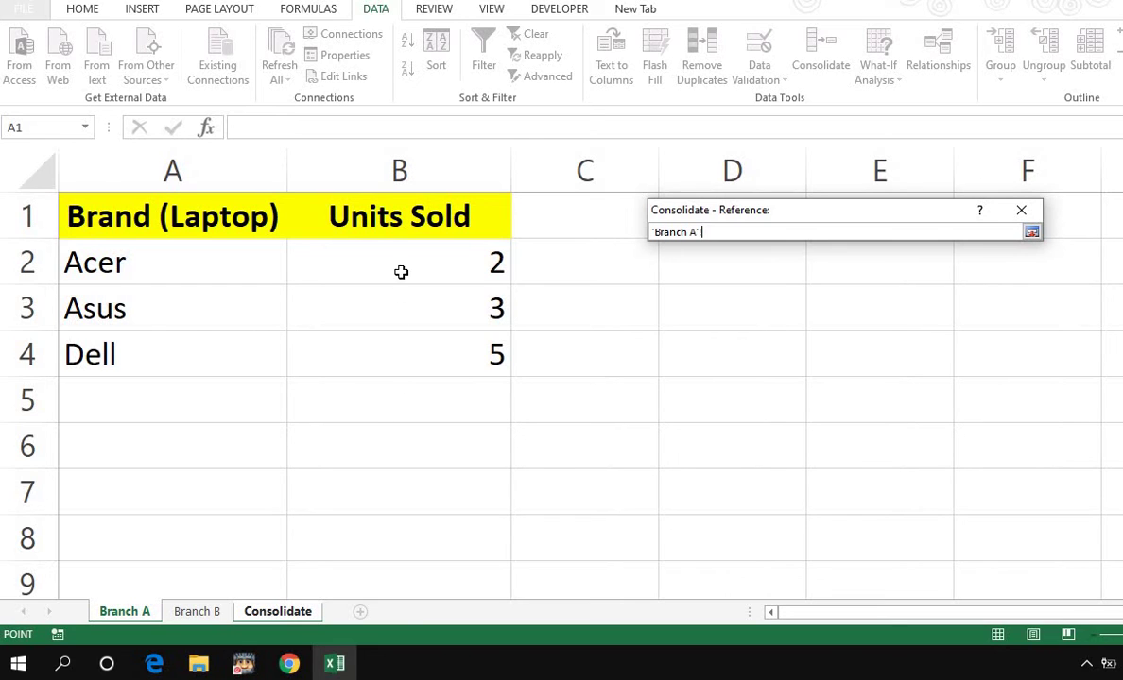
left_click_drag(396, 258, 399, 339)
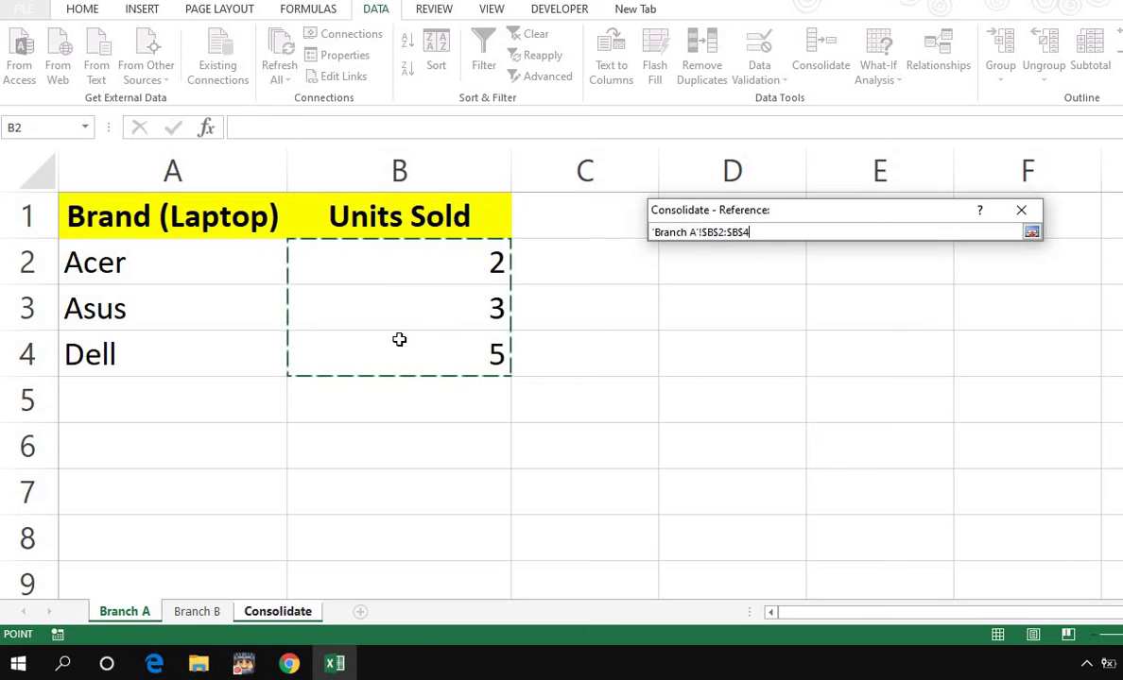
key("Return")
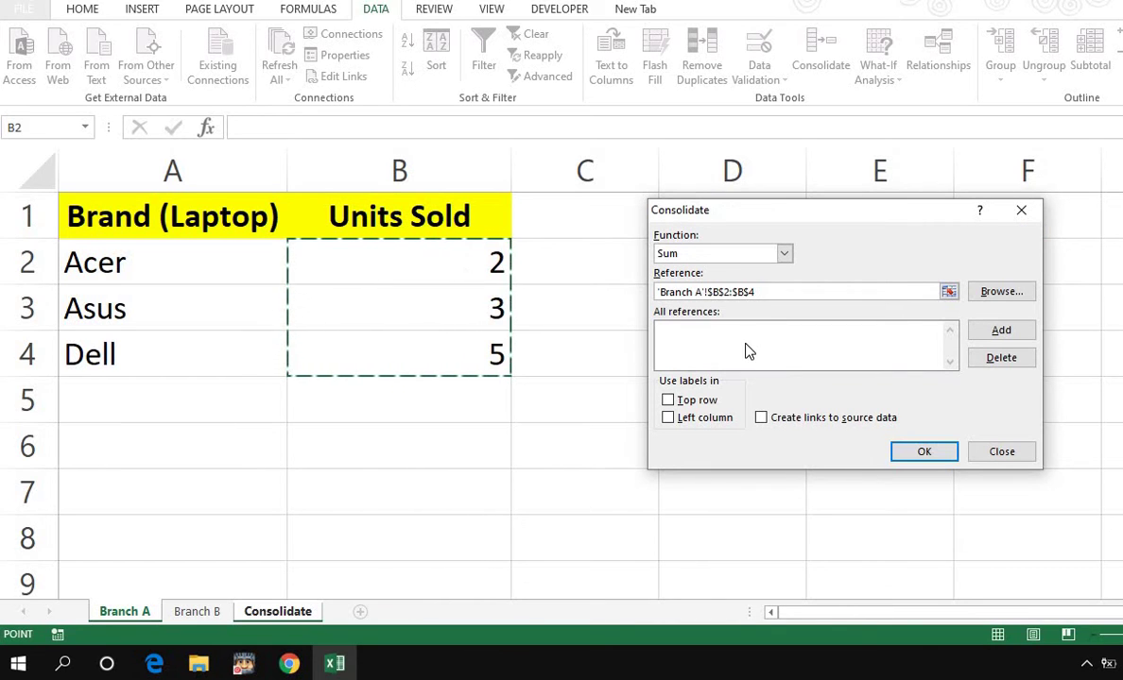
left_click(786, 292)
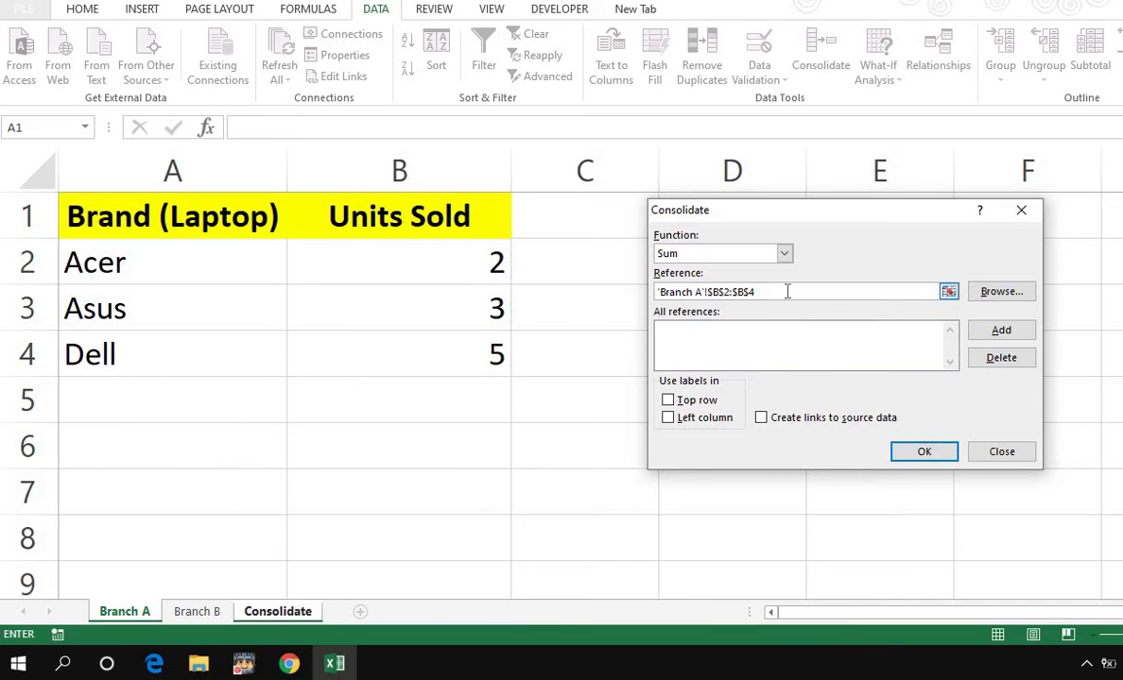
double_click(786, 292)
left_click(786, 292)
key("shift+Home")
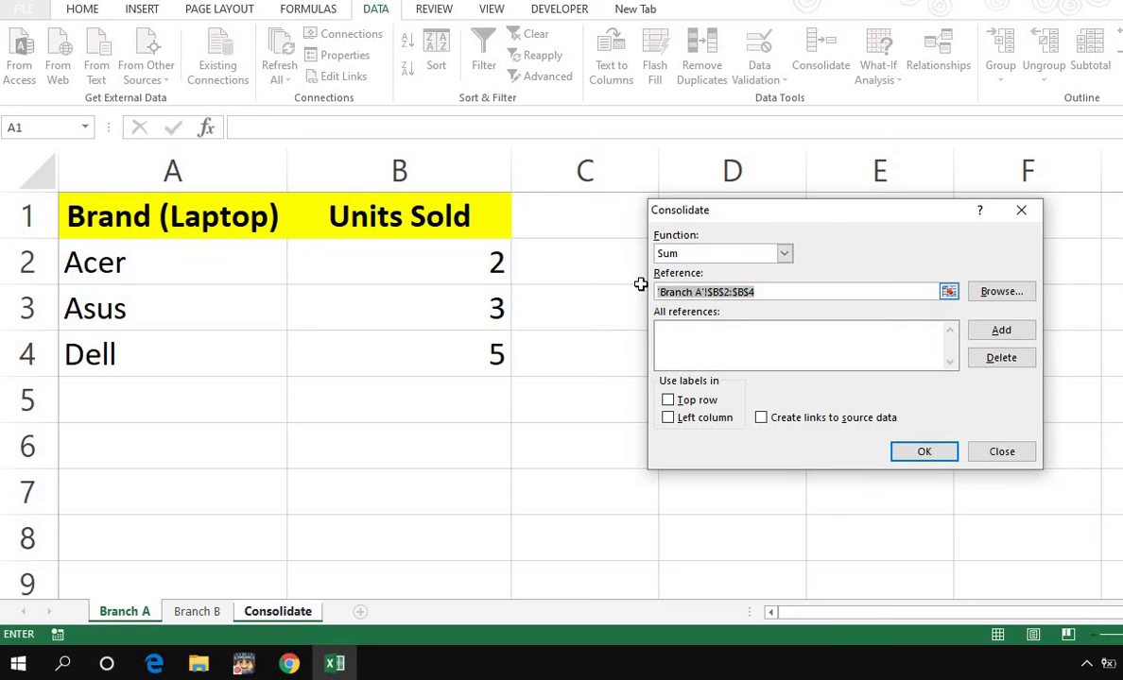
left_click(1002, 333)
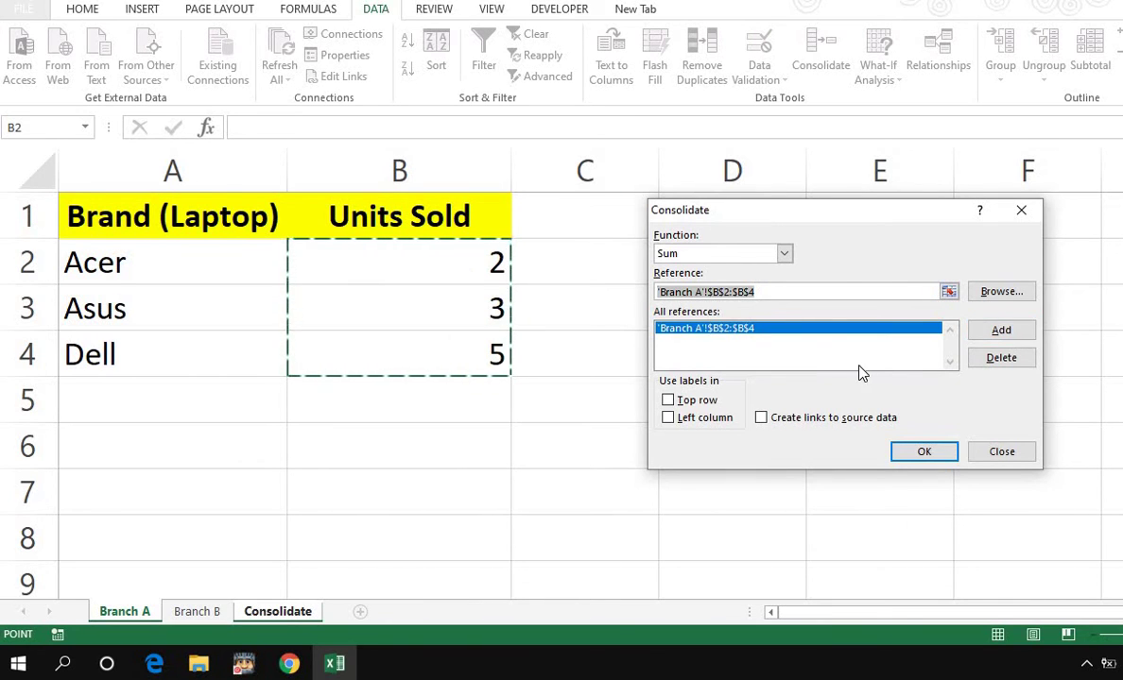
left_click(813, 293)
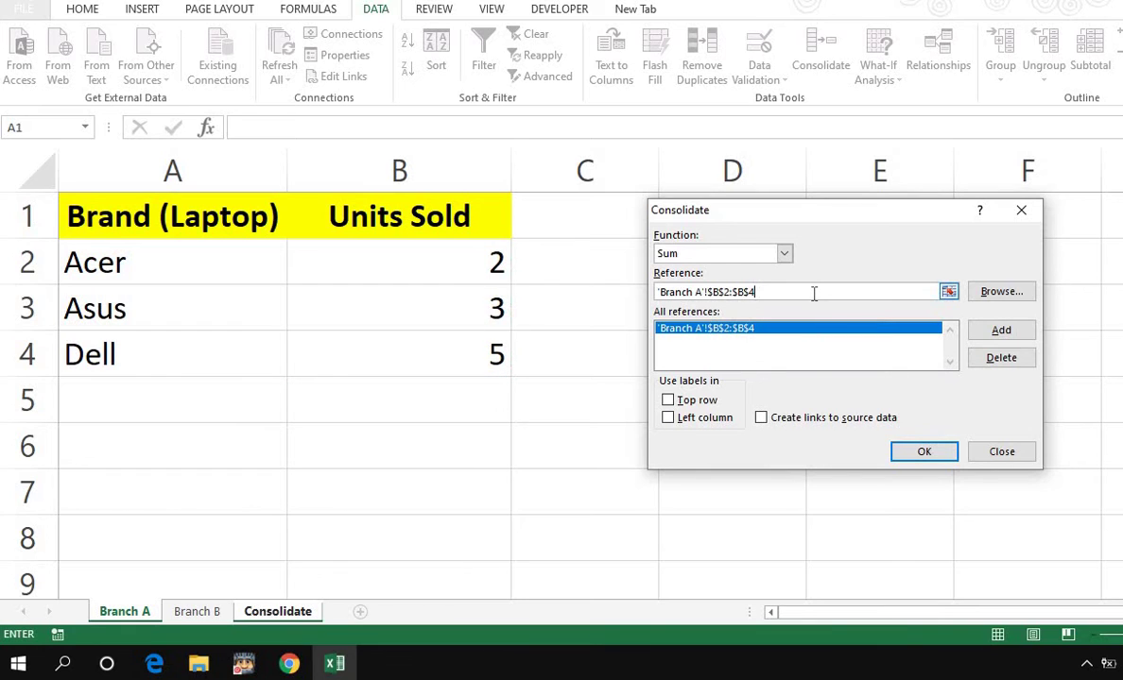
key("BackSpace")
key("BackSpace")
key("BackSpace")
key("BackSpace")
key("BackSpace")
key("BackSpace")
key("BackSpace")
key("BackSpace")
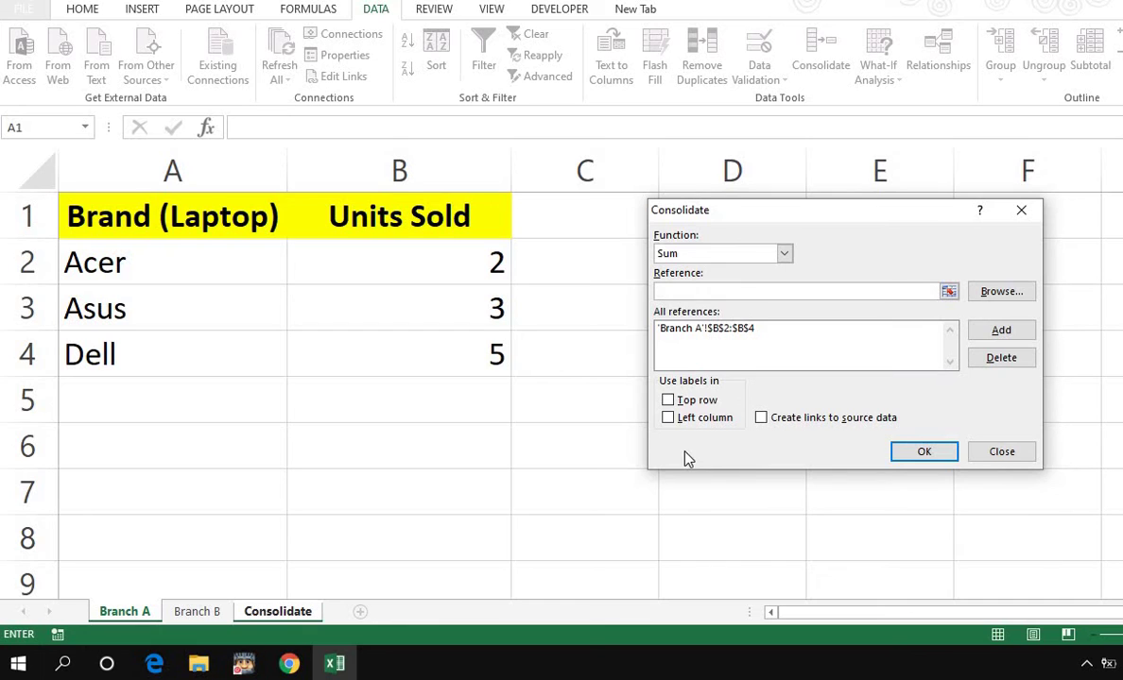
- Add 'Branch B'!$B$2:$B$4 as the second consolidation reference
left_click(948, 293)
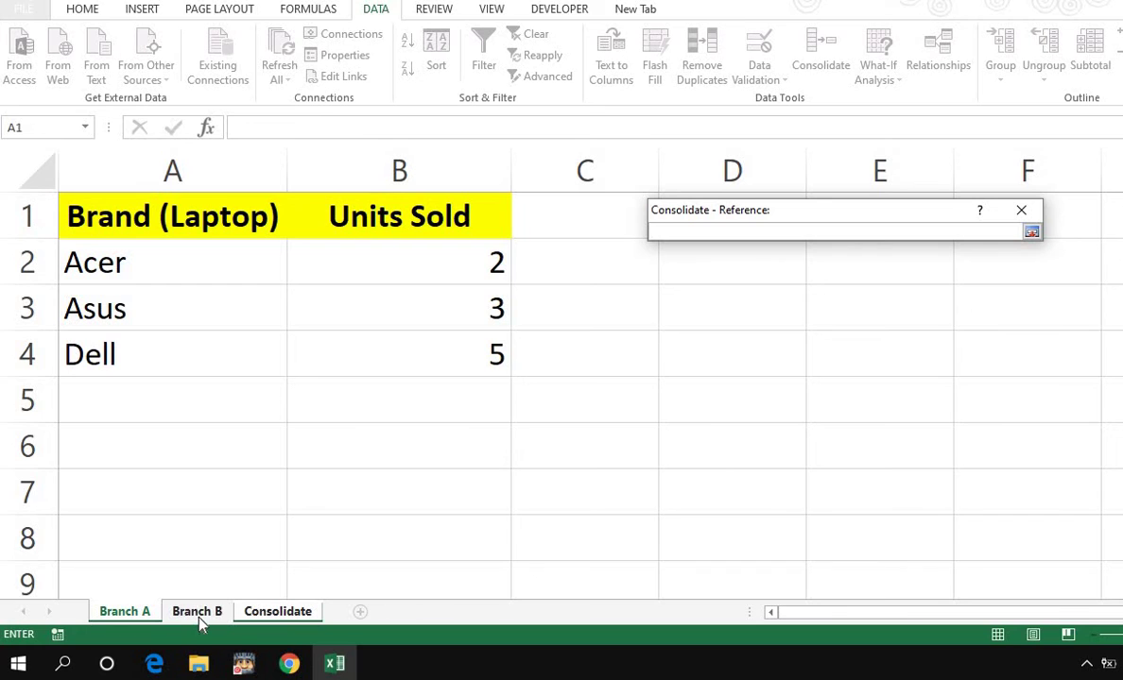
left_click(198, 612)
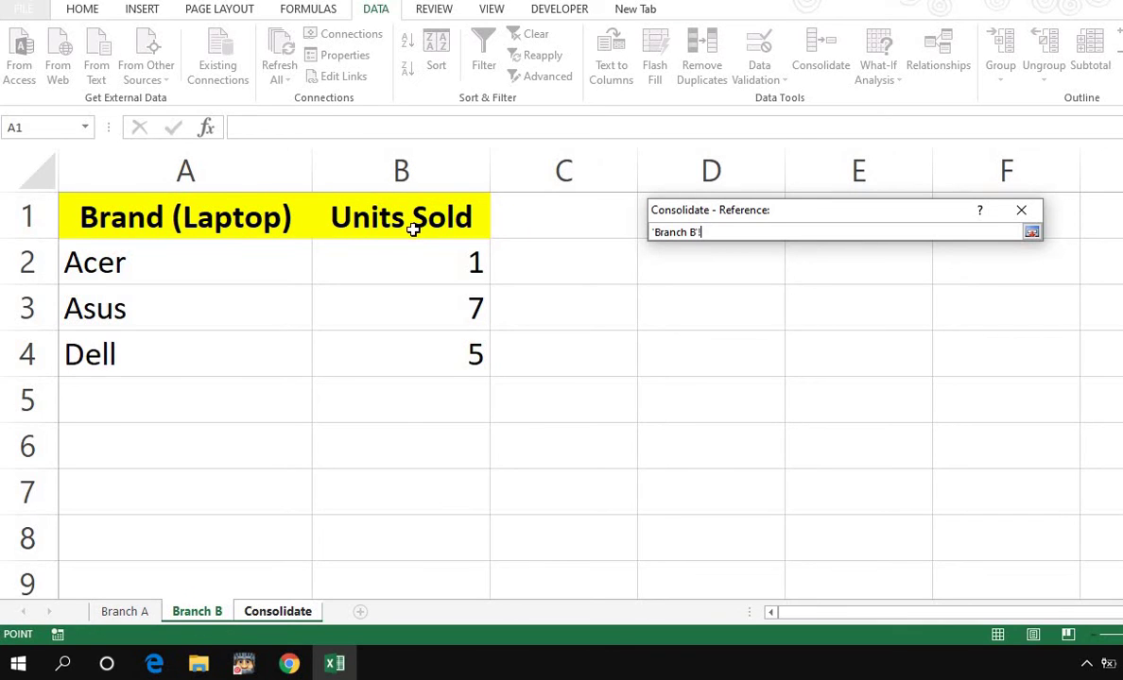
left_click_drag(395, 265, 396, 343)
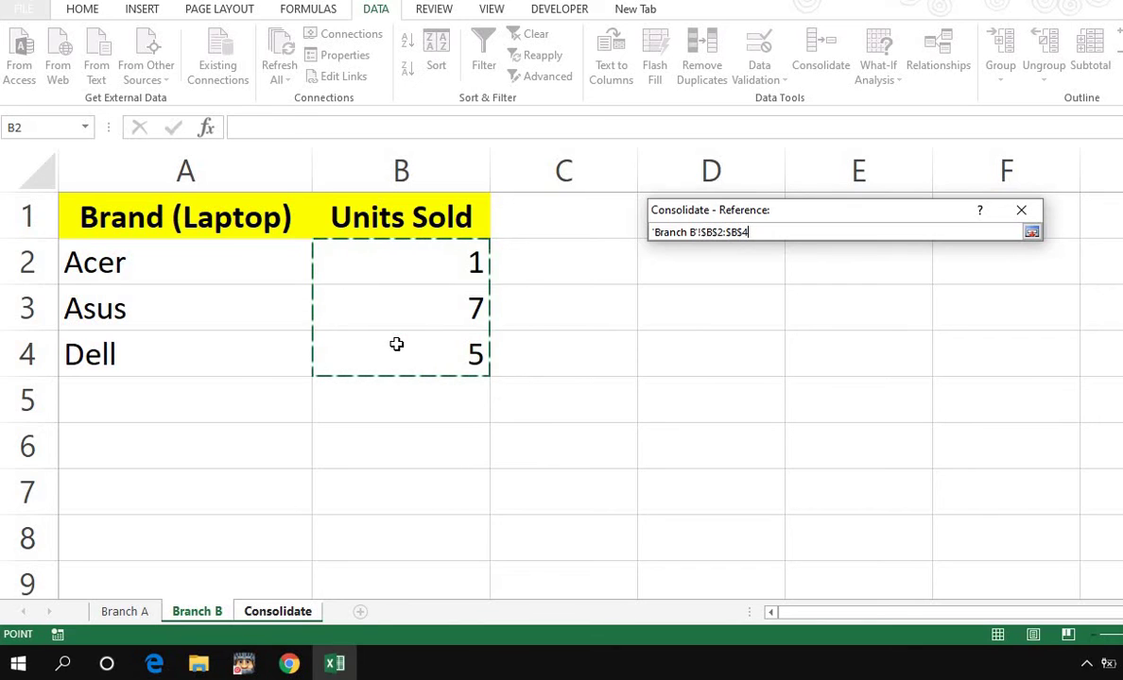
key("Return")
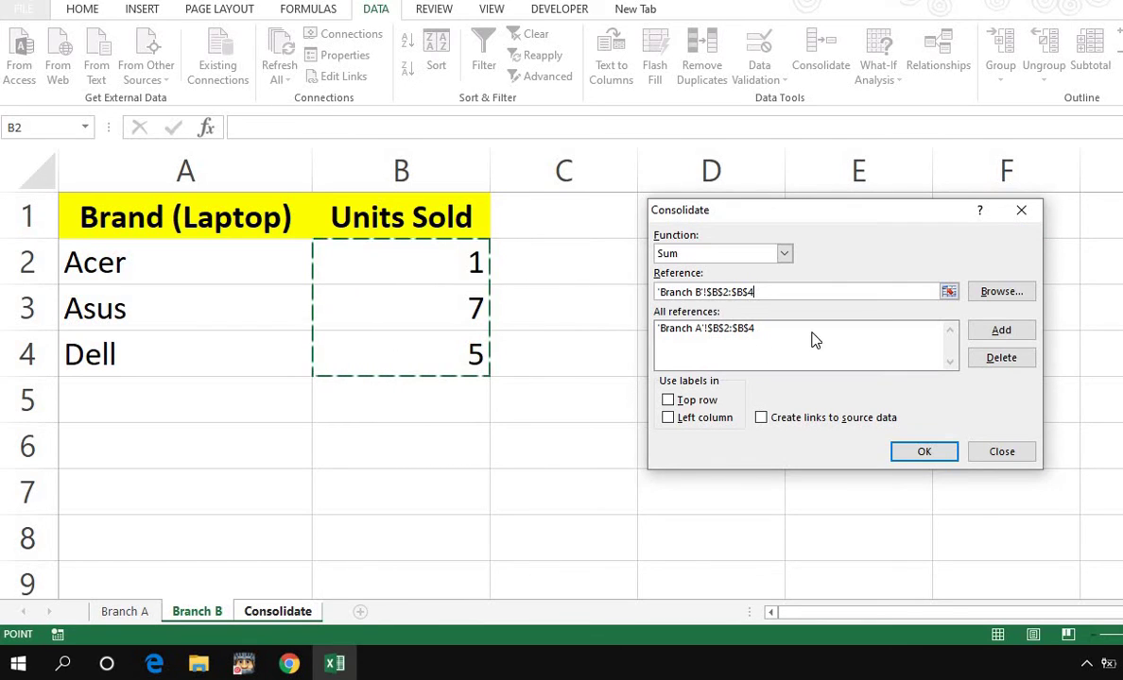
left_click(1000, 333)
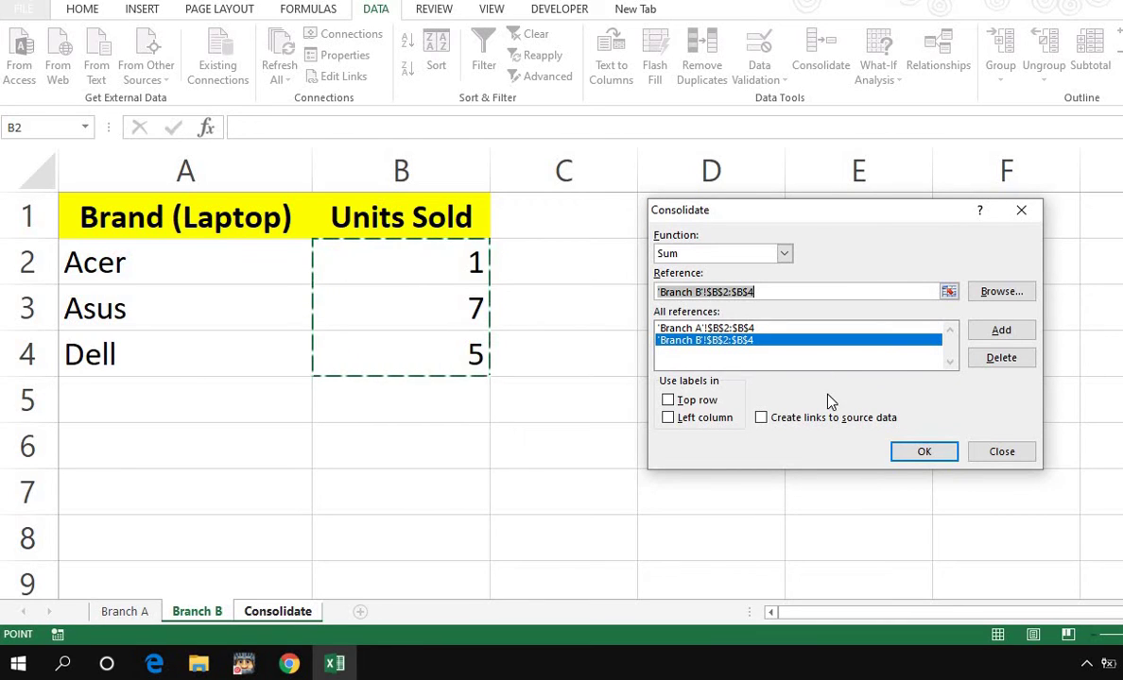
left_click(762, 418)
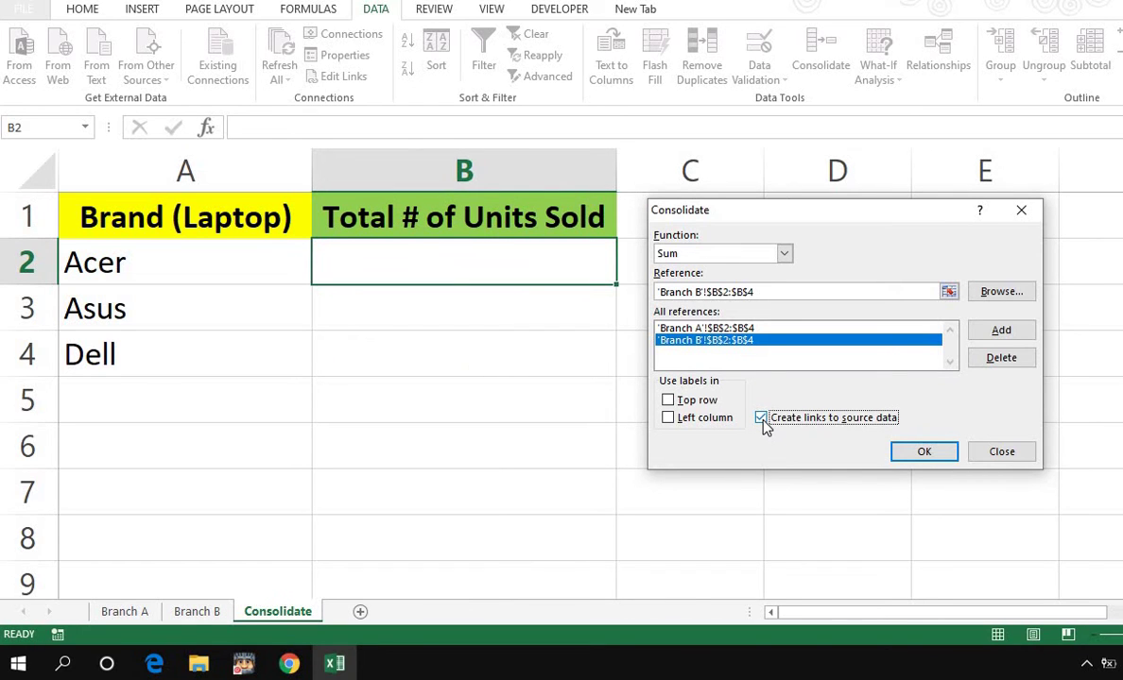
left_click(924, 453)
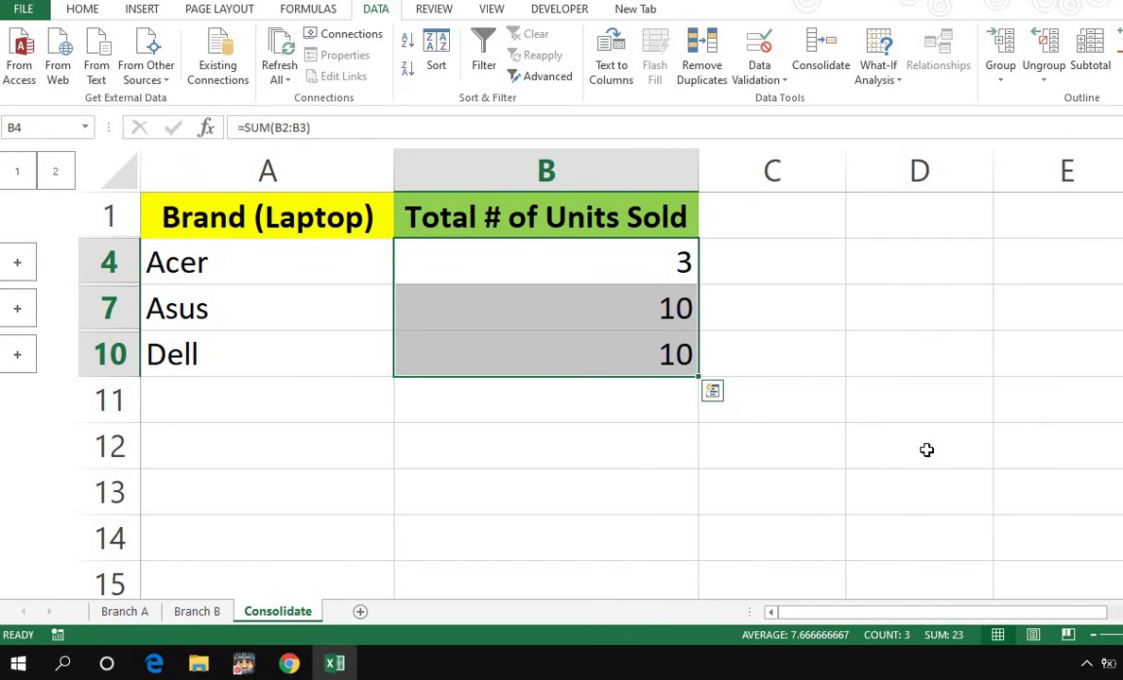
left_click(732, 475)
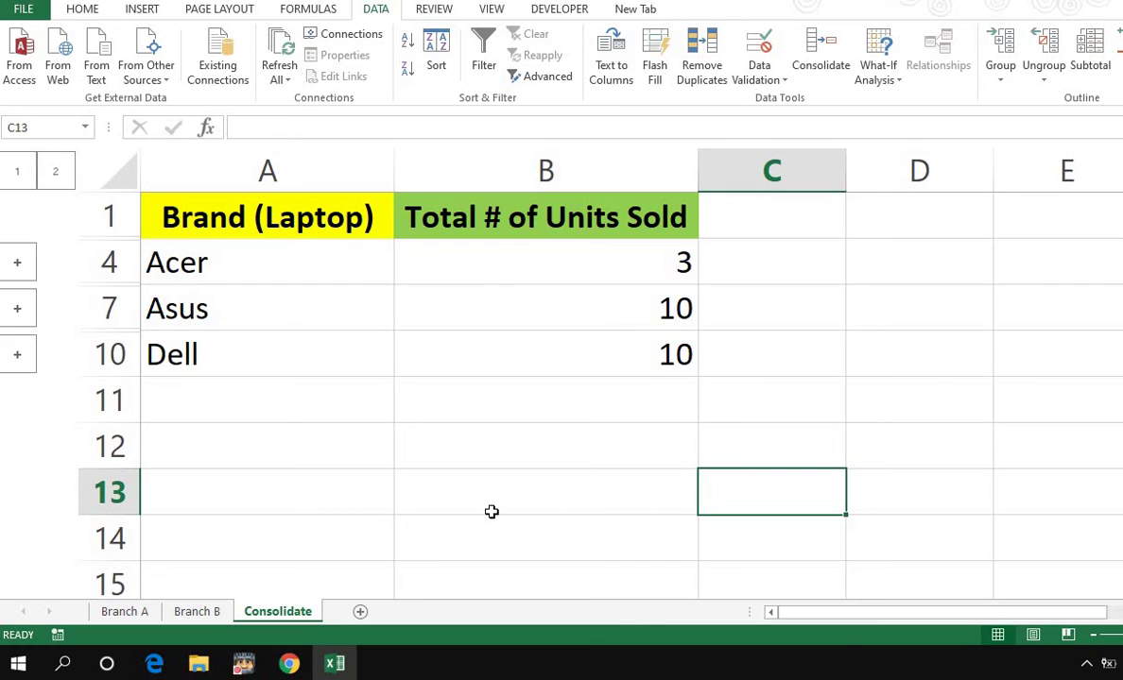
left_click(587, 275)
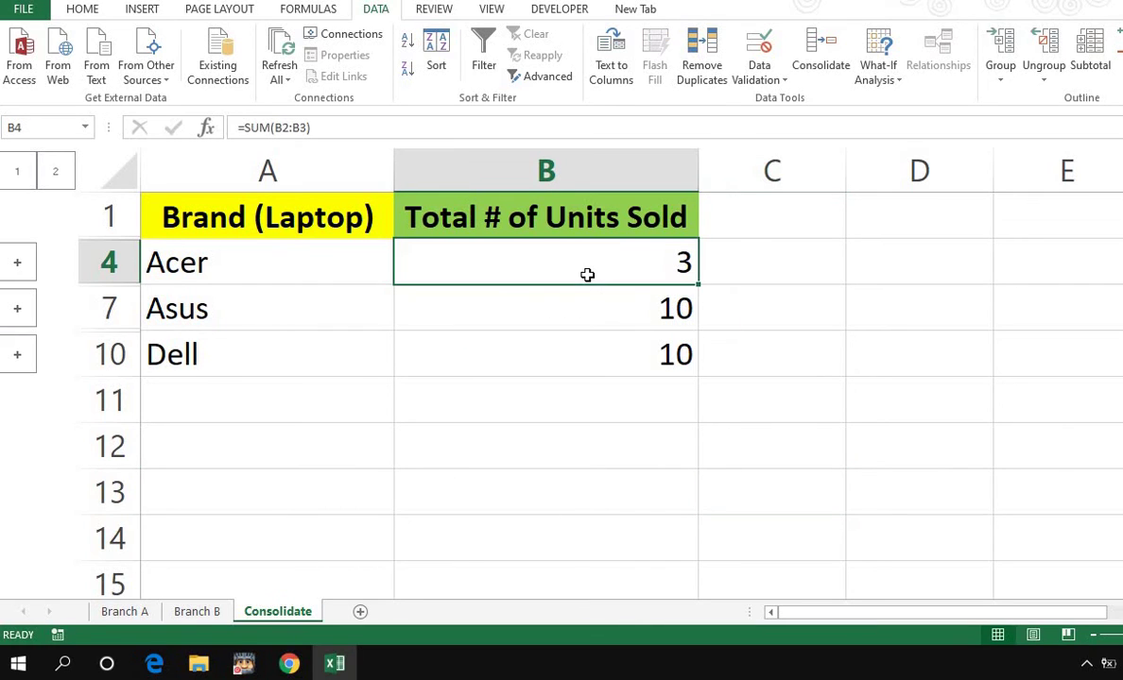
- Set Acer's units to 1 on Branch A and 5 on Branch B, then check the Consolidate total
left_click(143, 613)
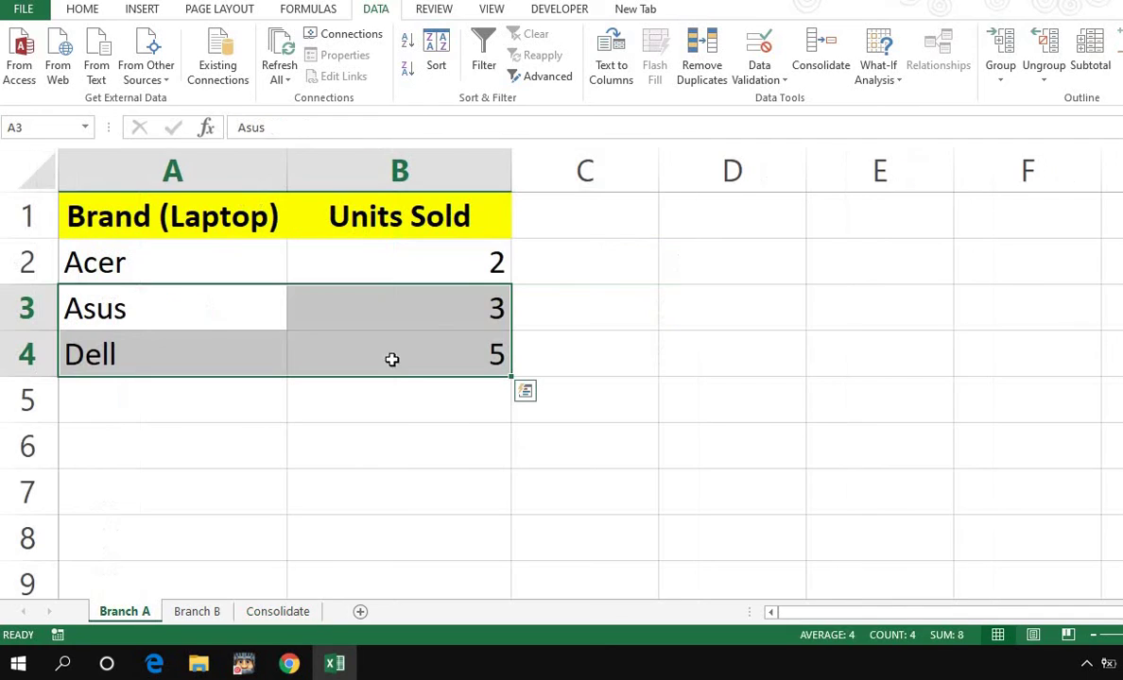
left_click(430, 267)
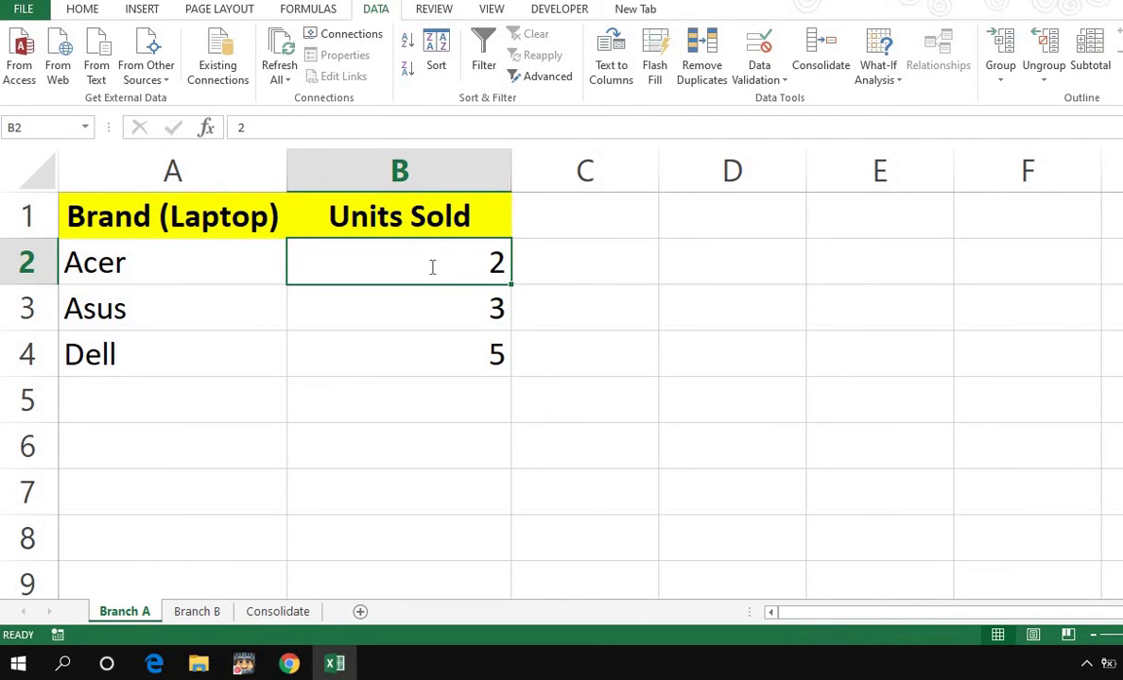
type("1")
key("Return")
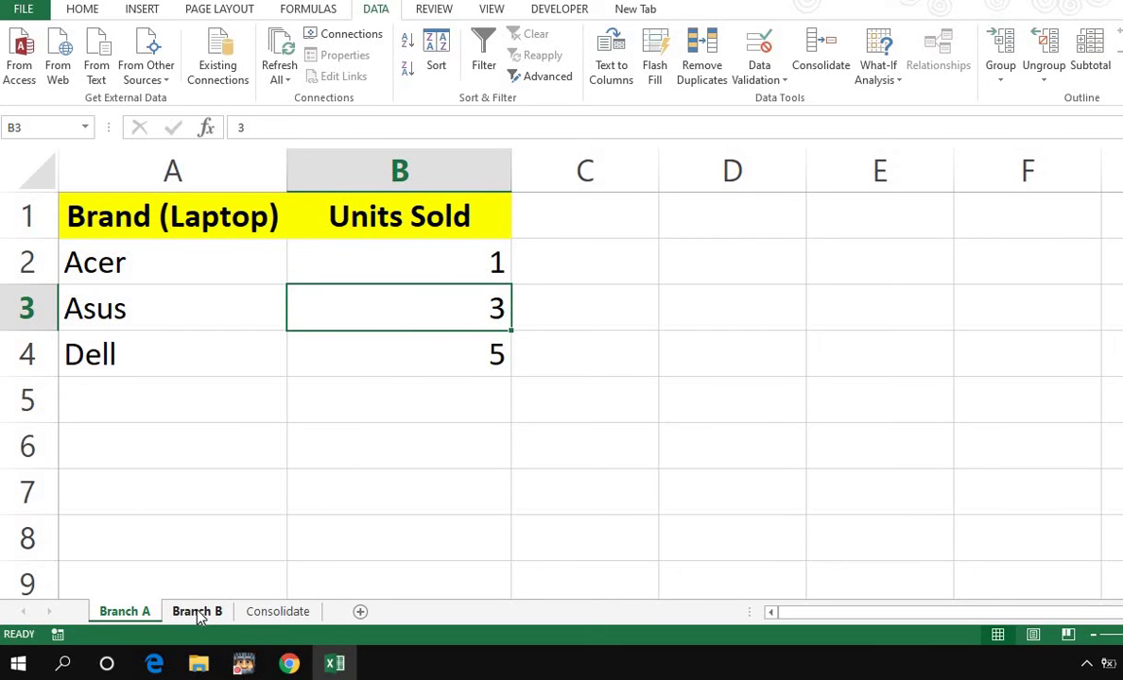
left_click(198, 612)
left_click(449, 265)
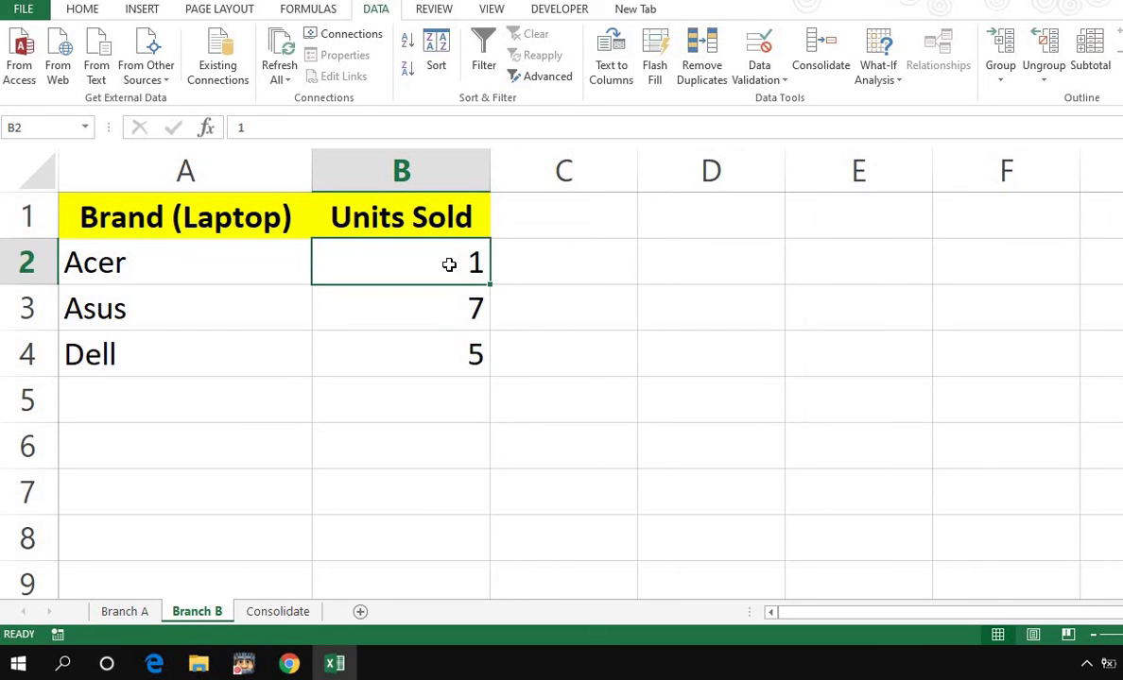
type("5")
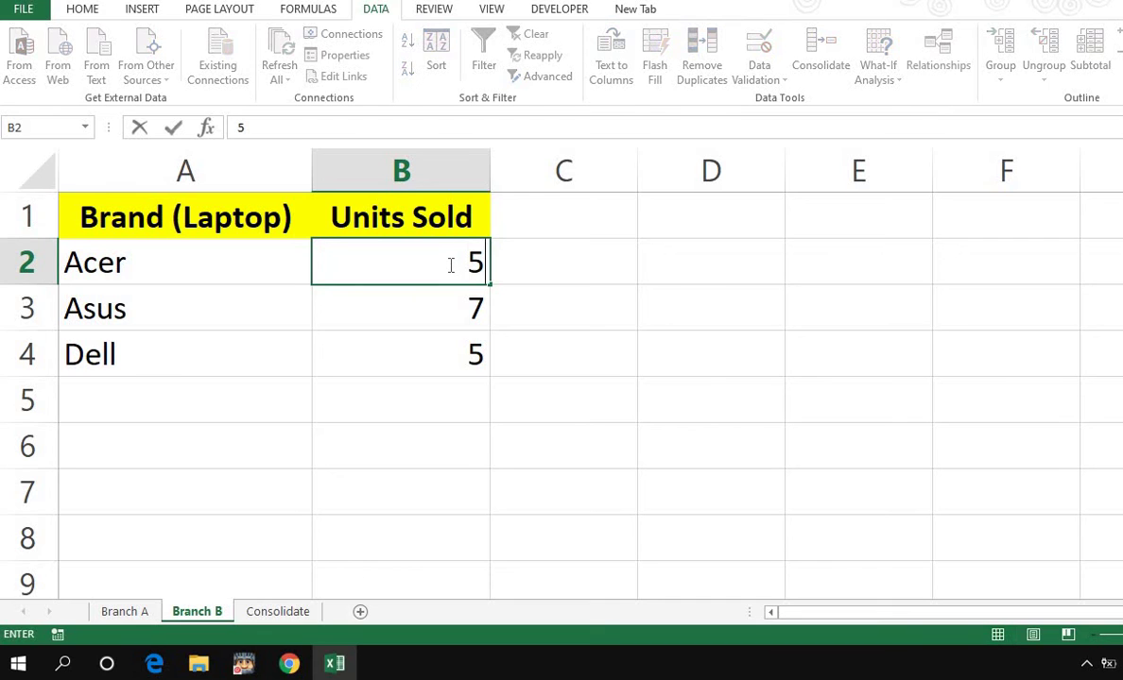
key("Return")
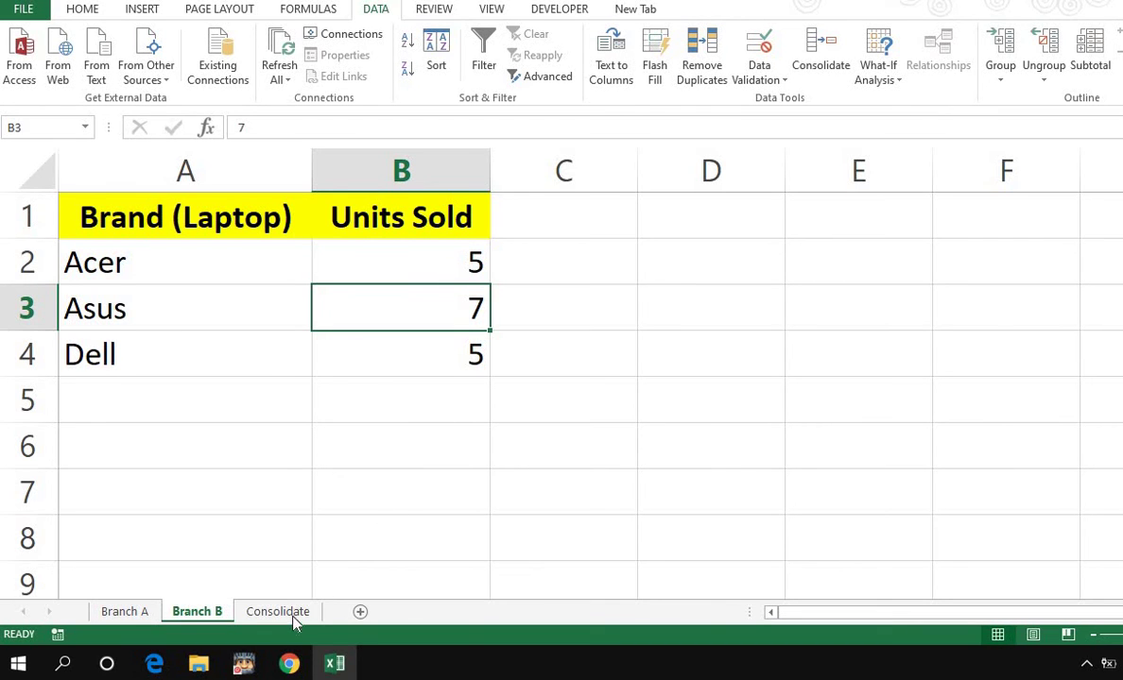
left_click(277, 612)
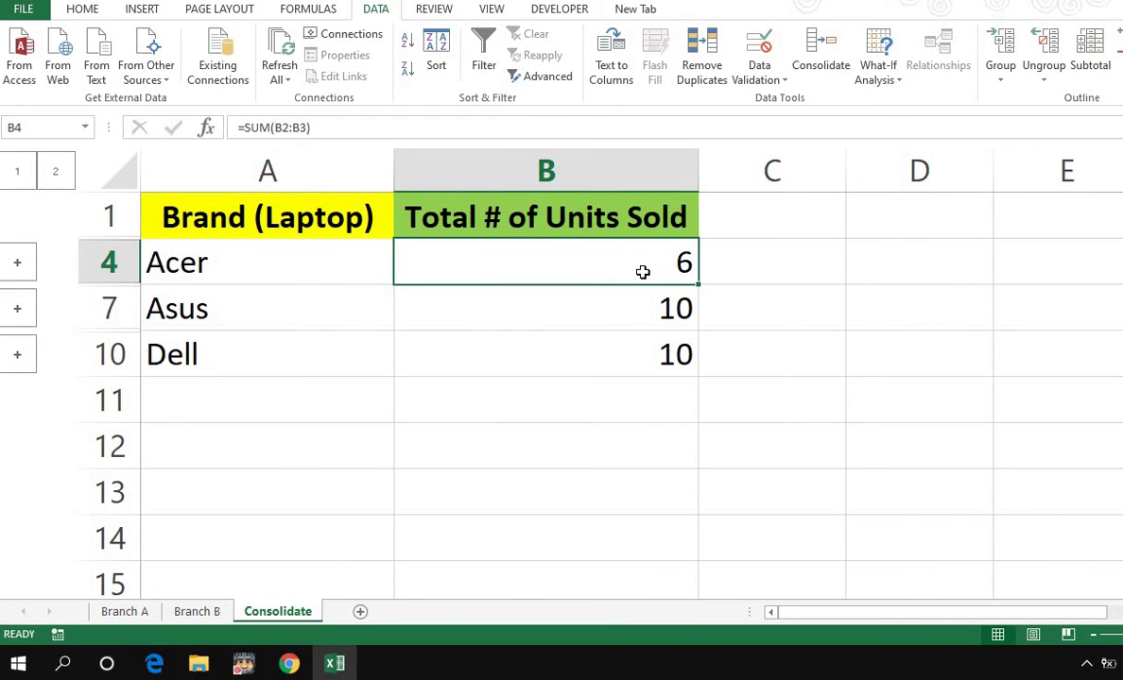
- Enter Asus units of 2 on Branch A and 1 on Branch B, then check the total of 3
left_click(125, 613)
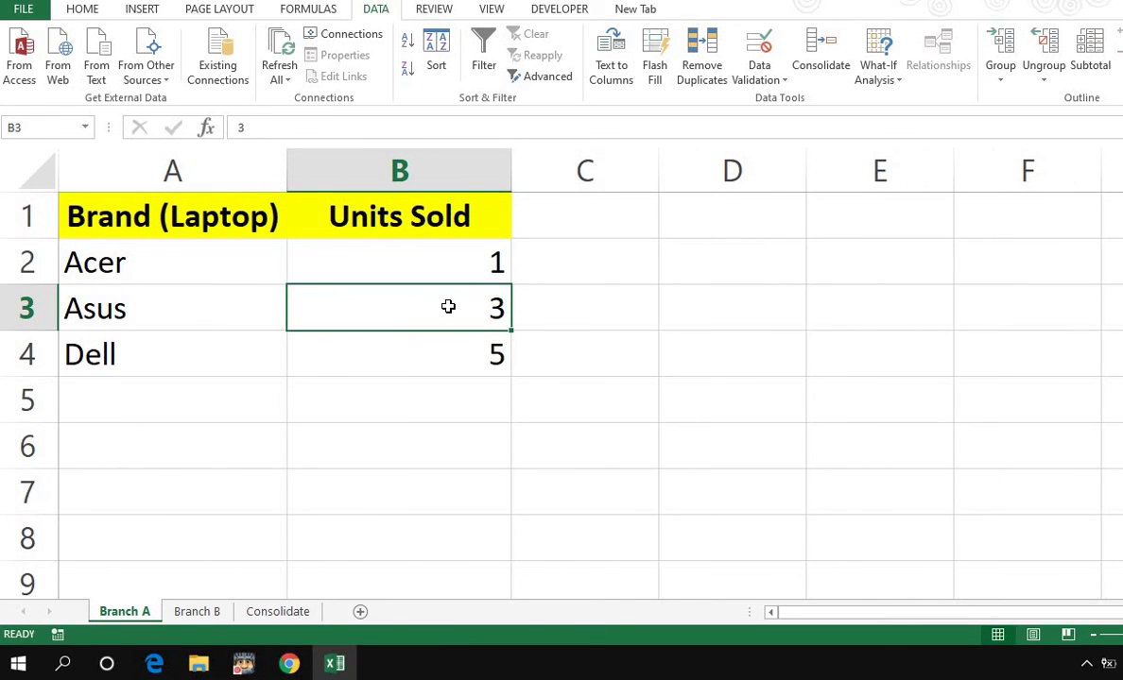
type("2")
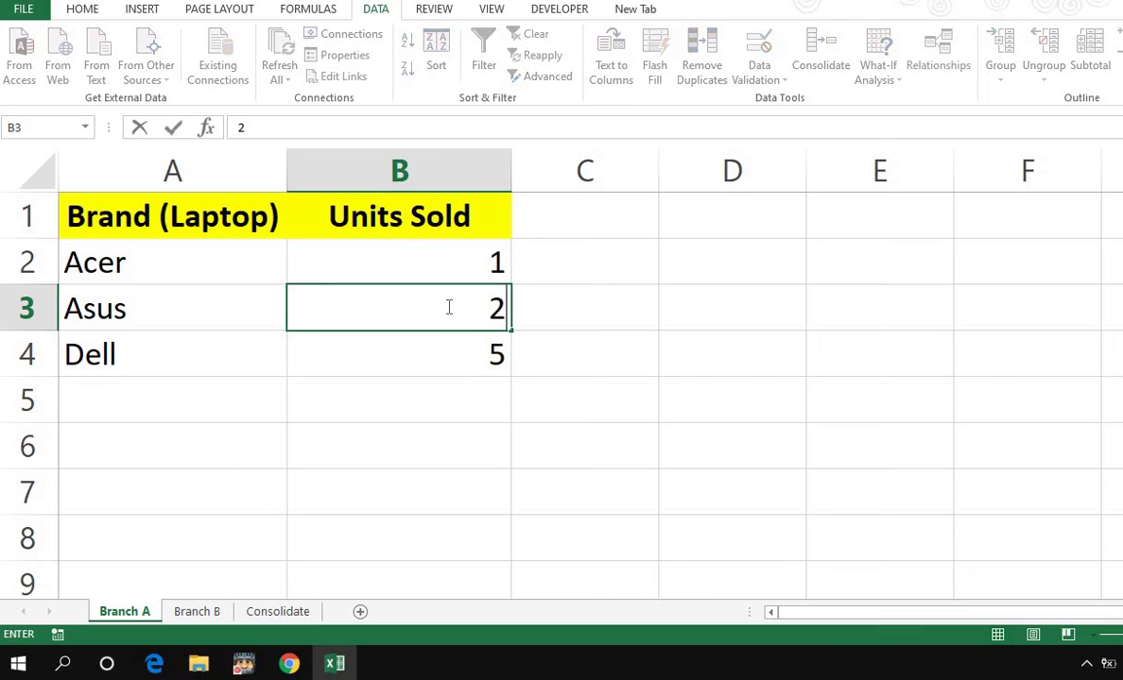
key("Return")
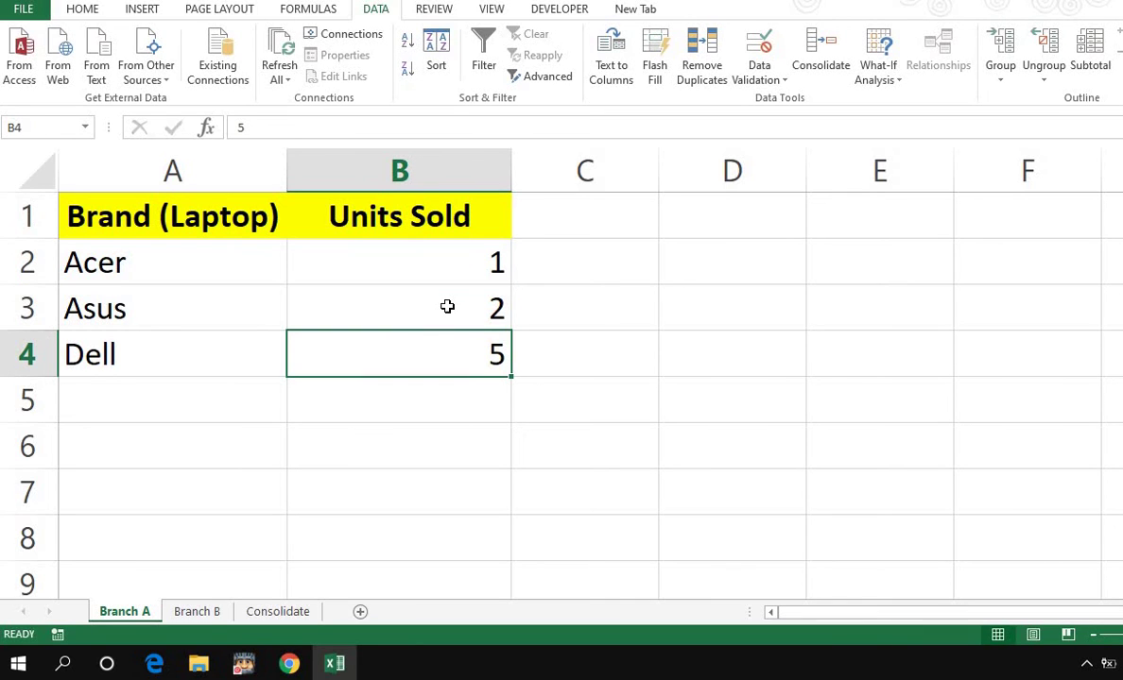
left_click(198, 613)
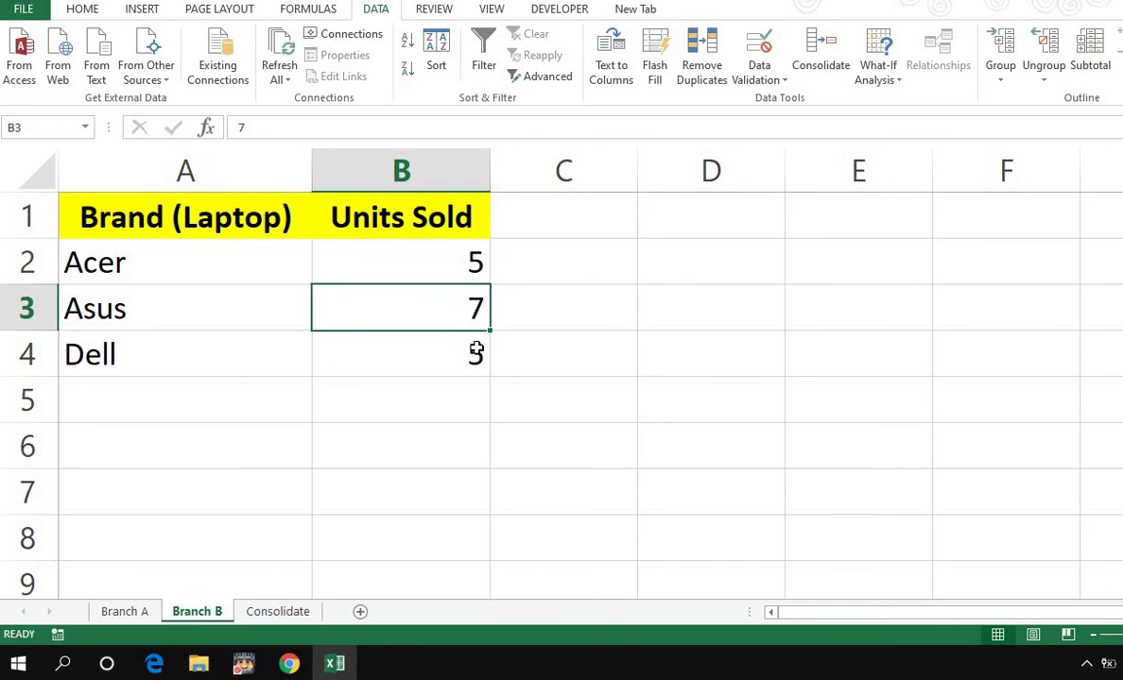
type("1")
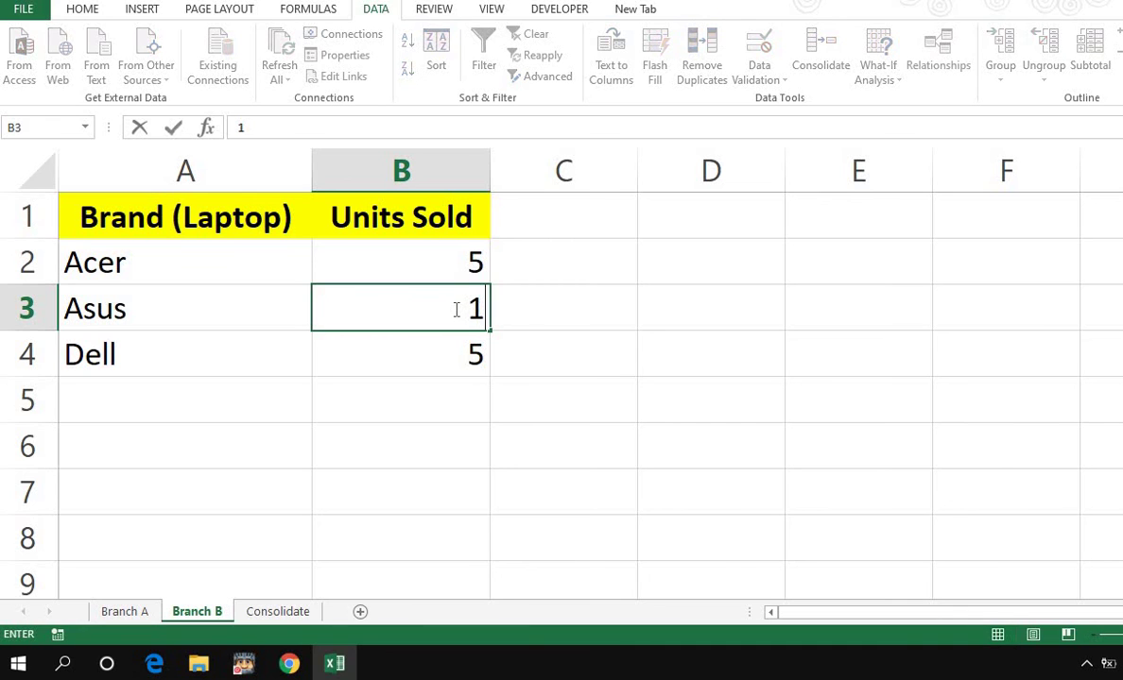
key("Return")
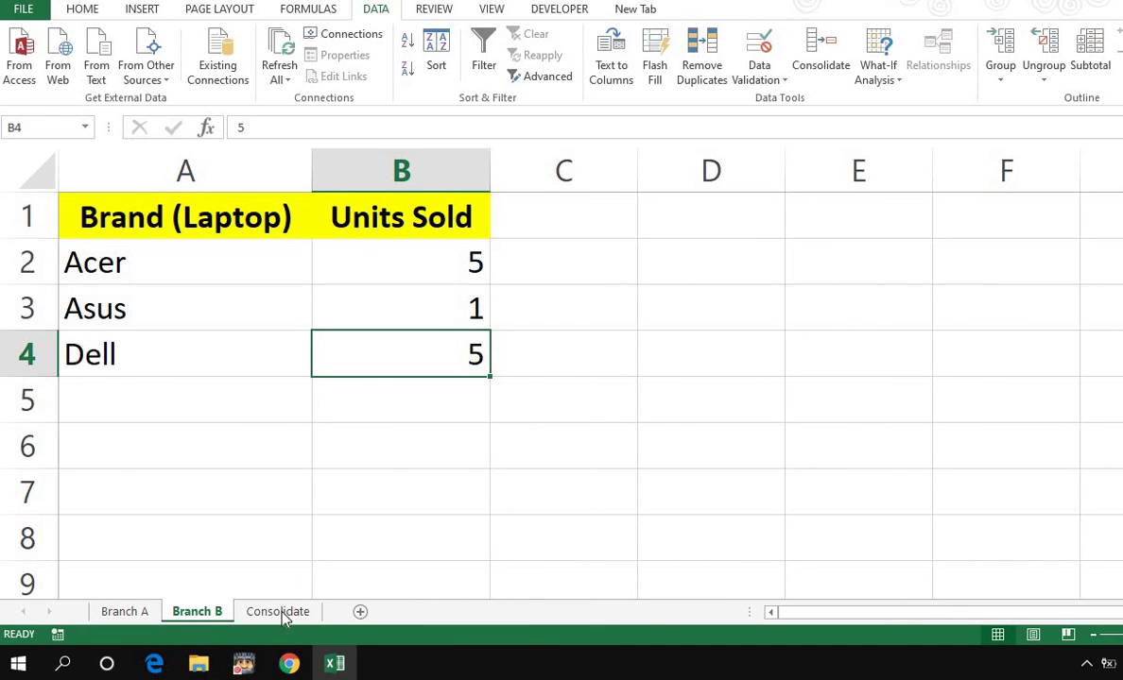
left_click(281, 614)
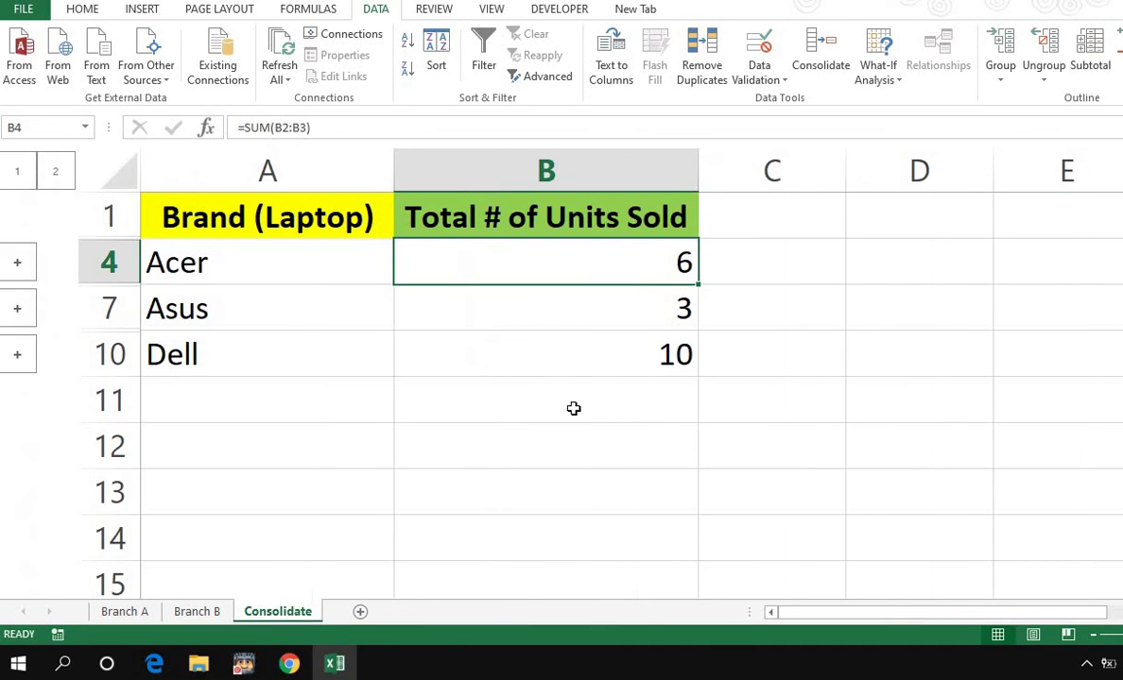
left_click(617, 316)
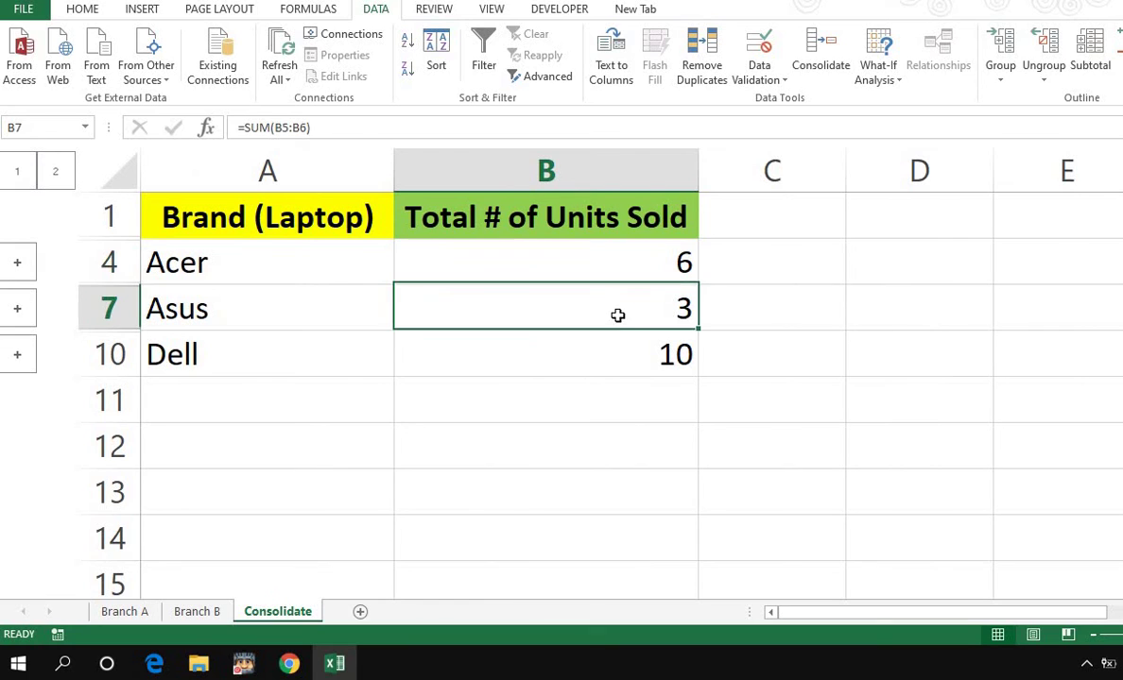
- Enter Dell's units as 7 on Branch A and 8 on Branch B
left_click(125, 613)
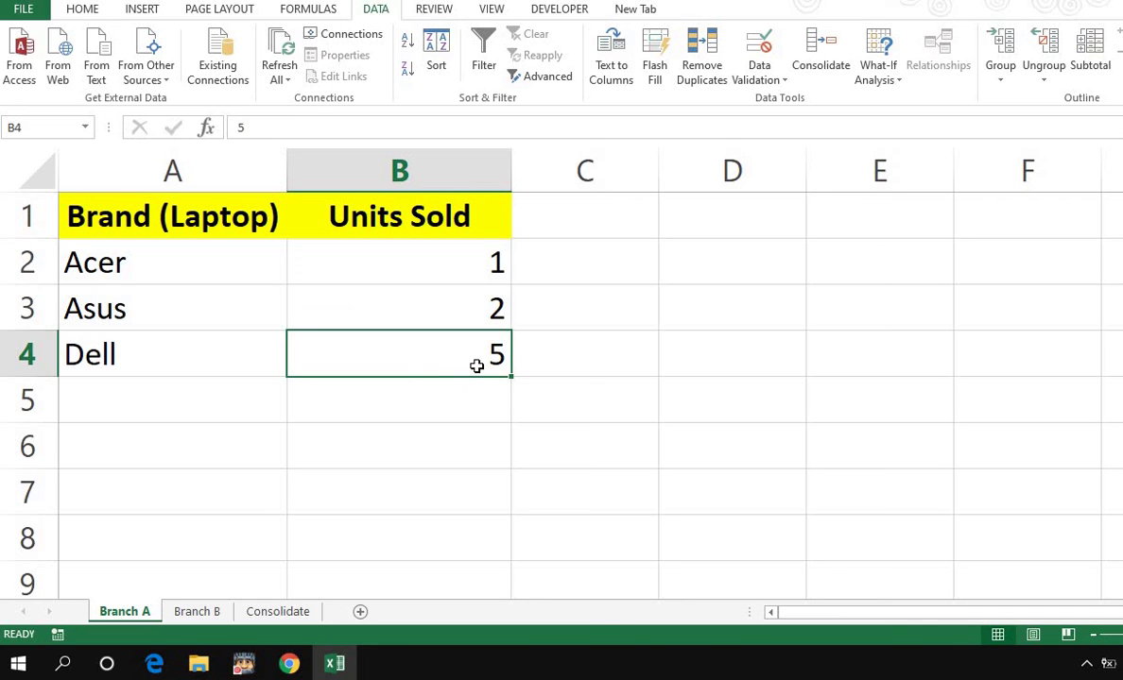
type("7")
key("Return")
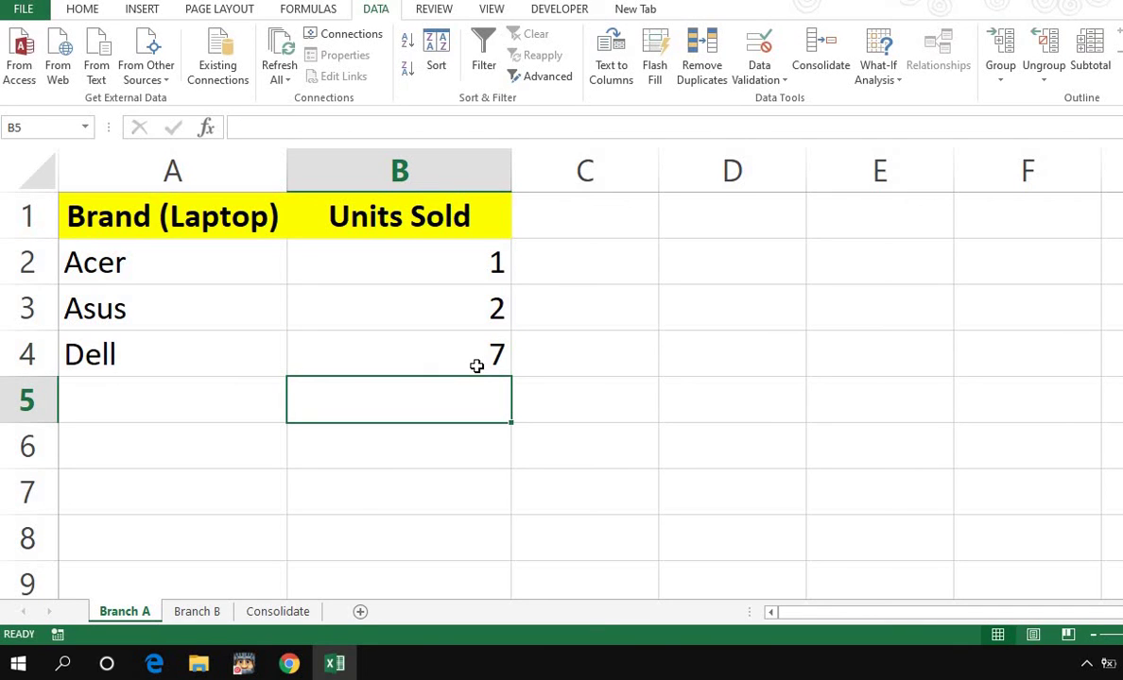
left_click(197, 612)
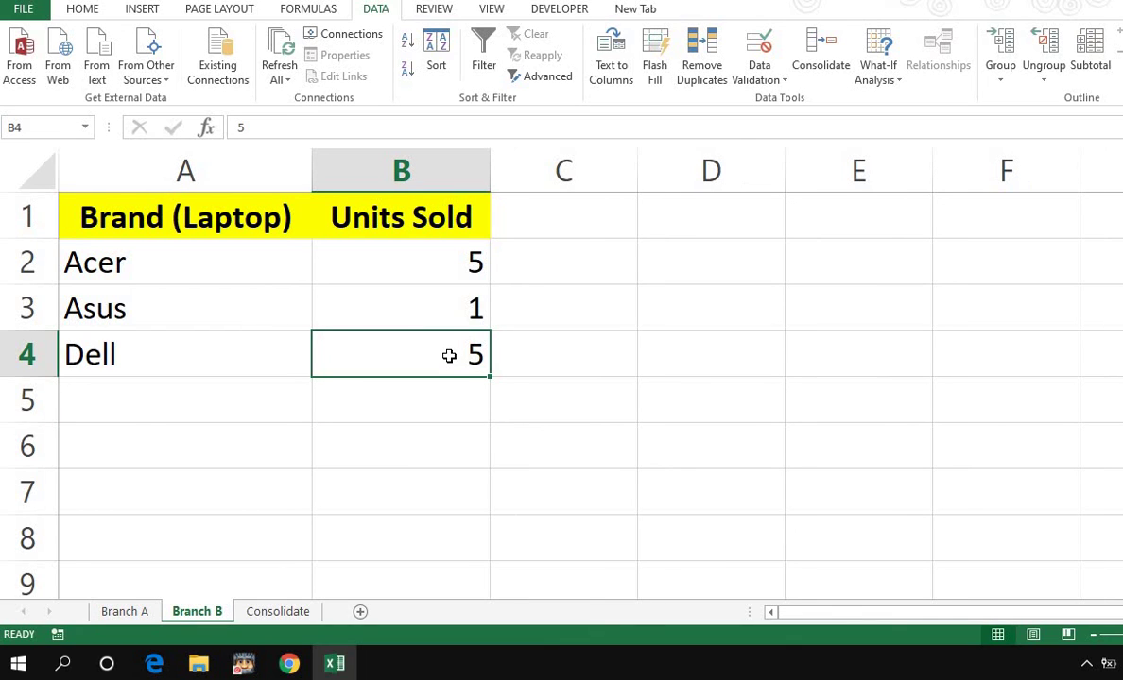
type("8")
key("Return")
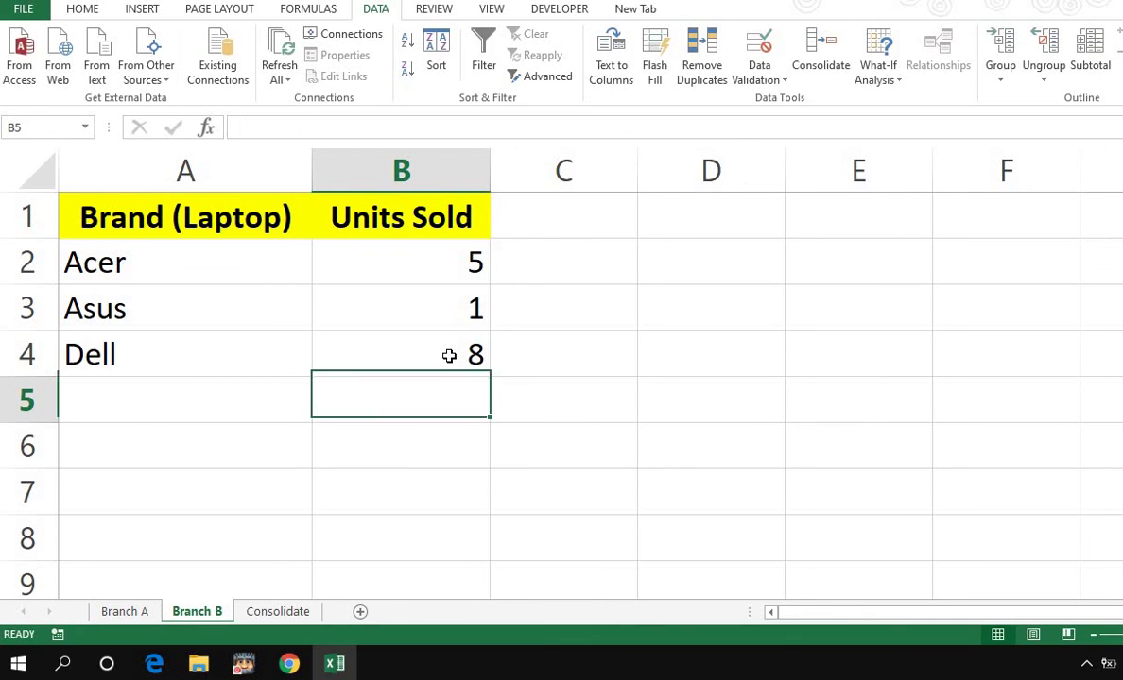
- Review the linked formulas behind the Acer, Asus and Dell totals on Consolidate
left_click(301, 620)
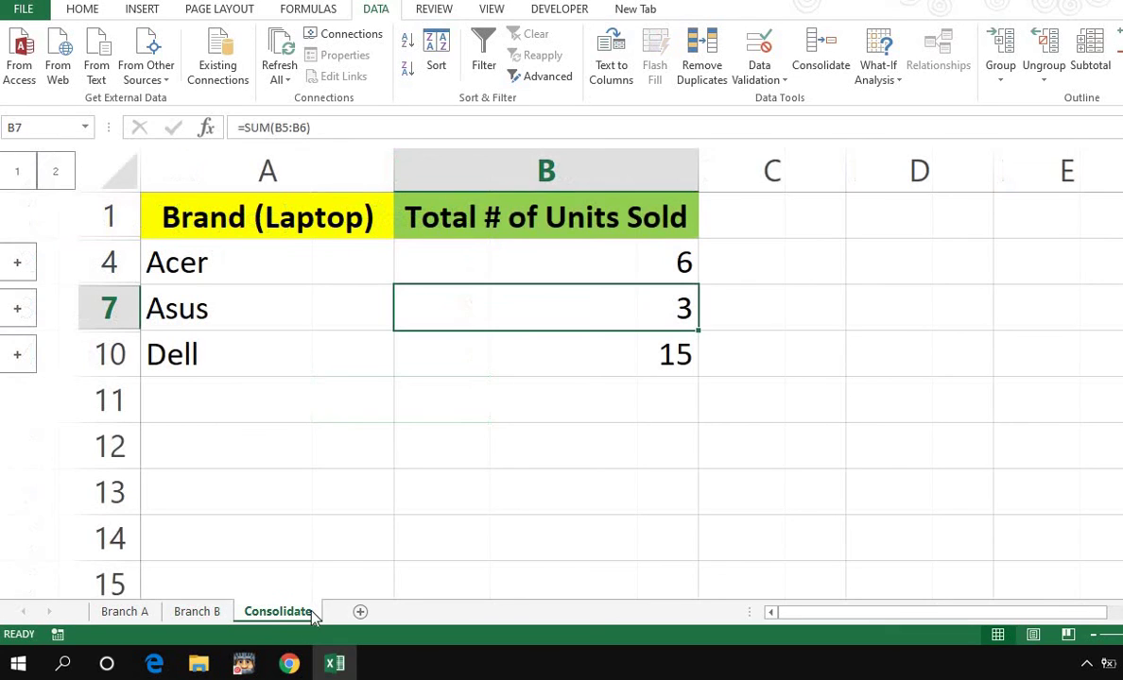
left_click(629, 276)
left_click(622, 312)
left_click(615, 350)
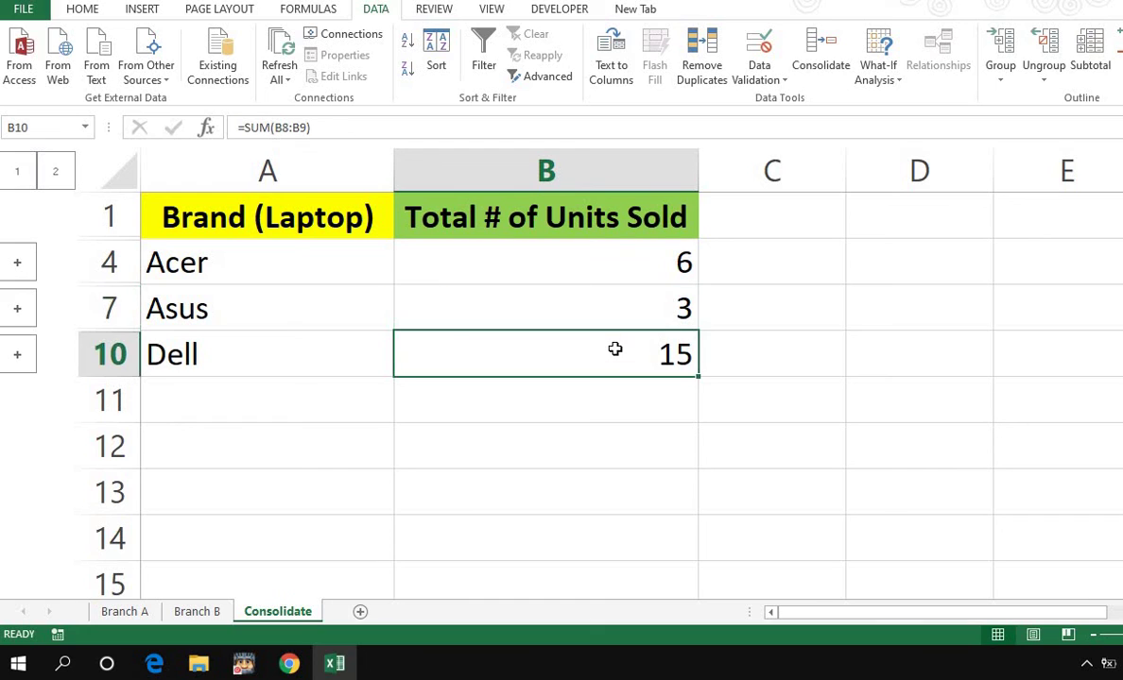
left_click(496, 450)
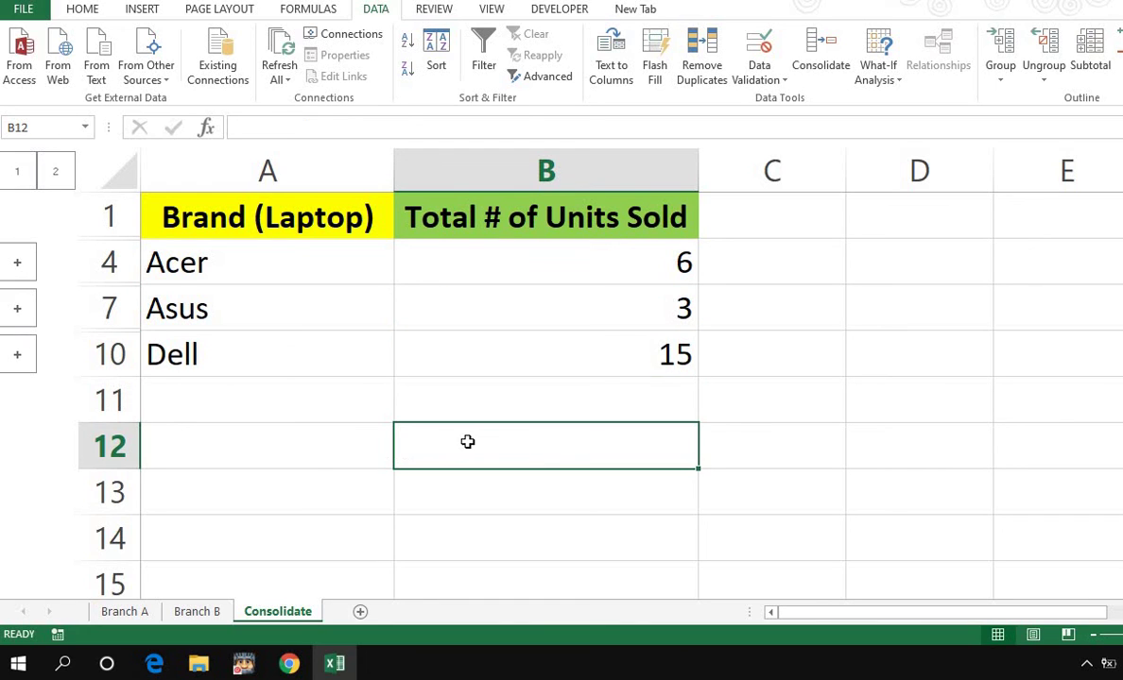
- Type 'thank you for watching!' in B12 and widen column B to fit it
type("than")
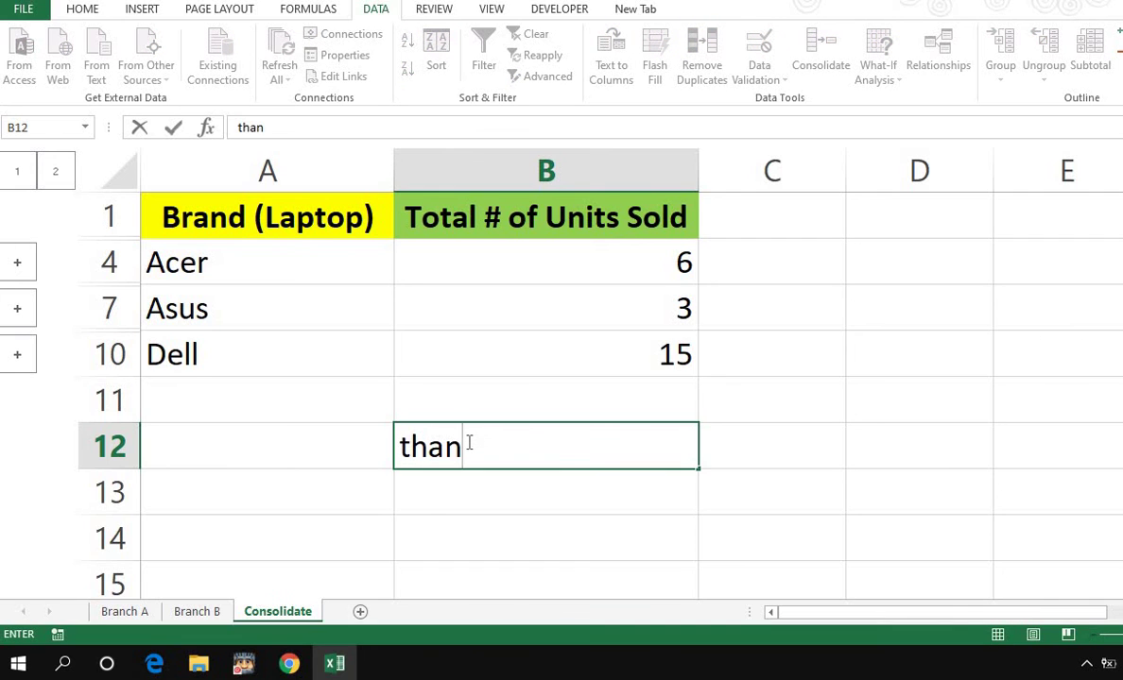
type("k yo")
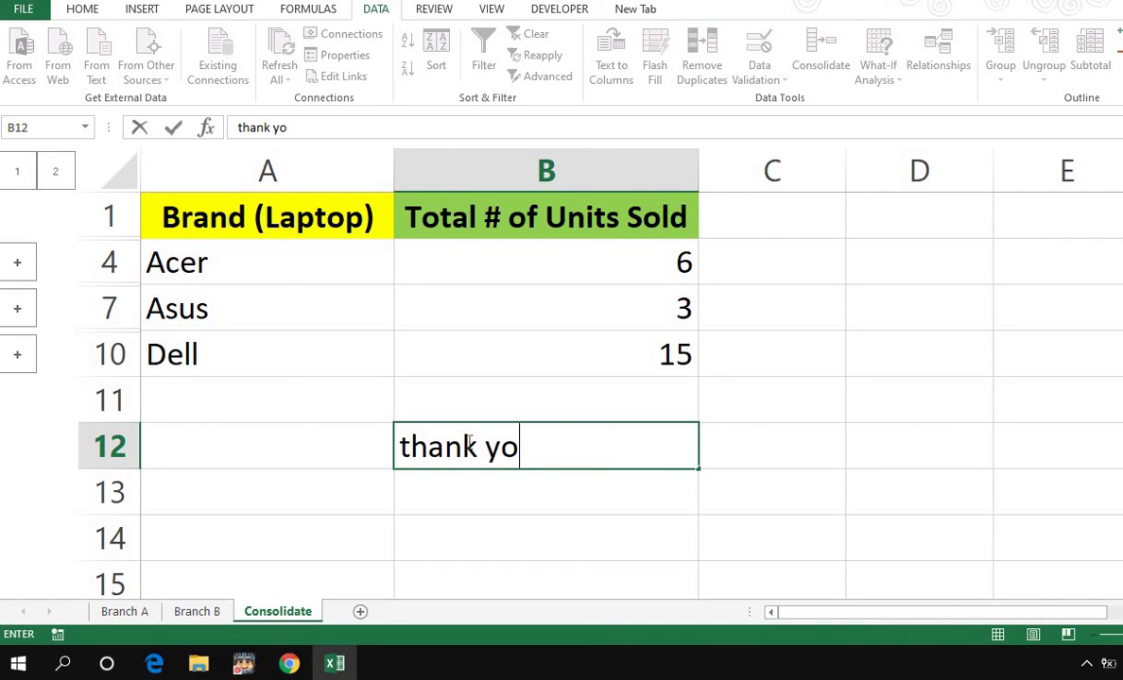
type("u for wat")
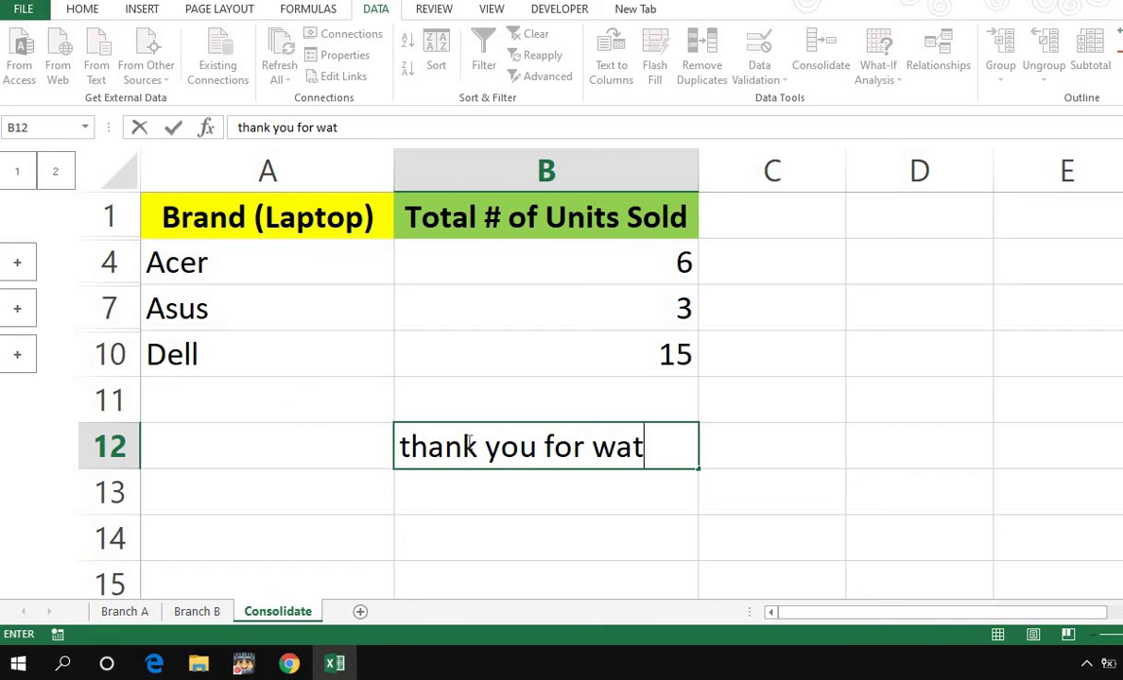
type("ching")
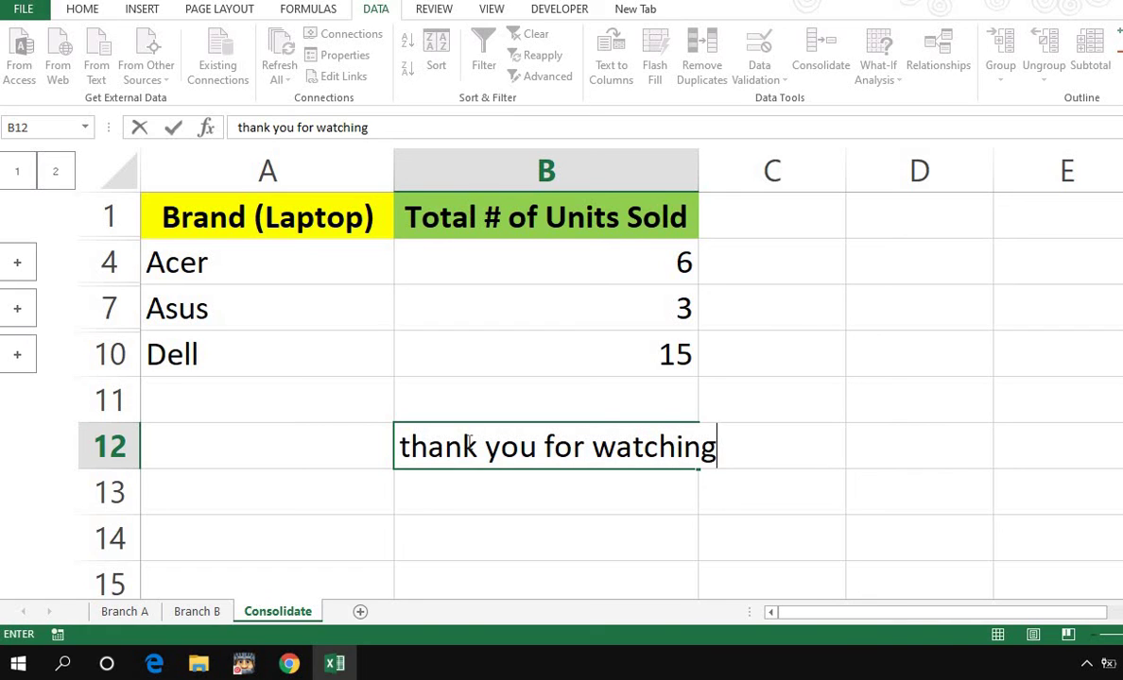
type("!")
key("Return")
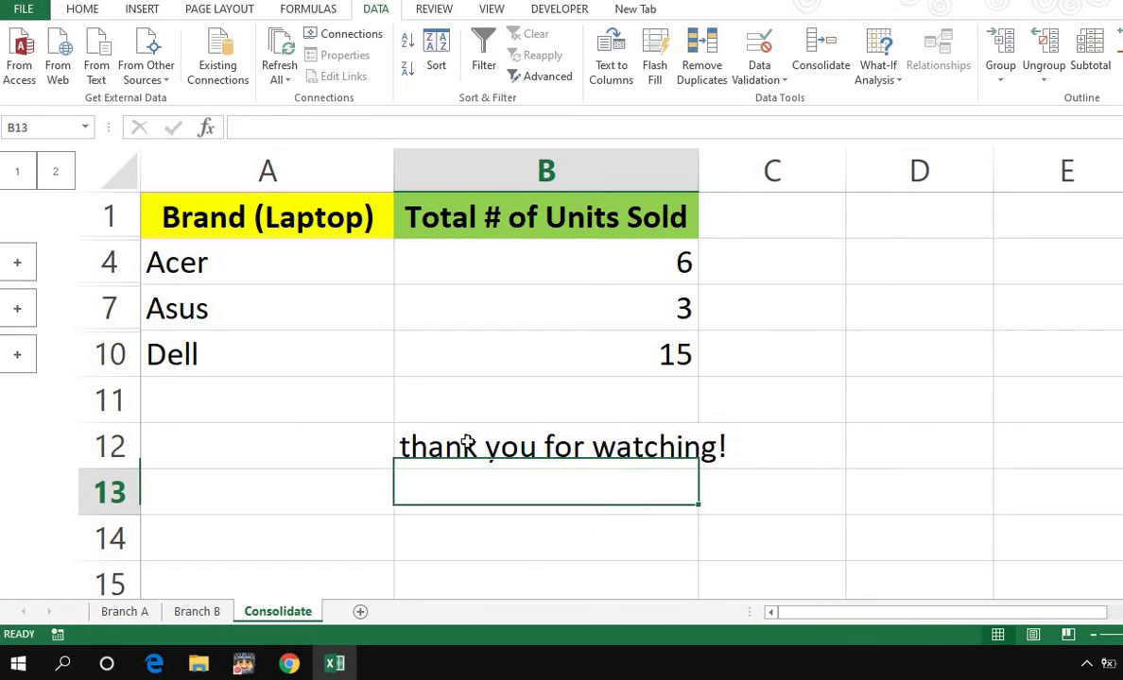
left_click_drag(696, 175, 749, 169)
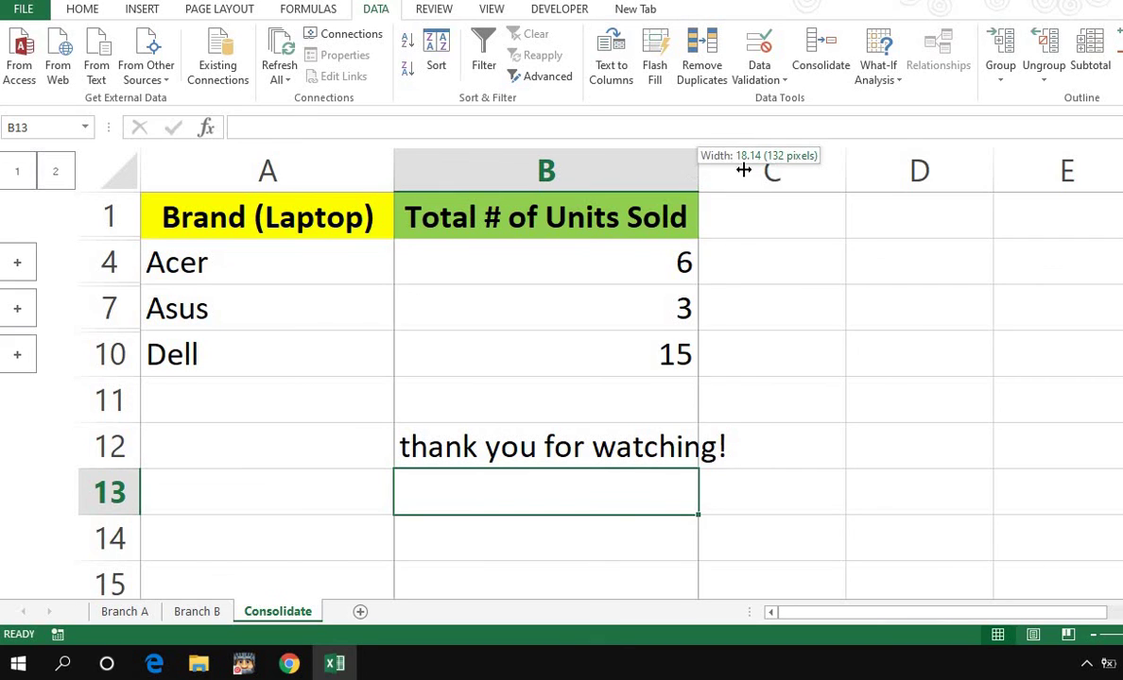